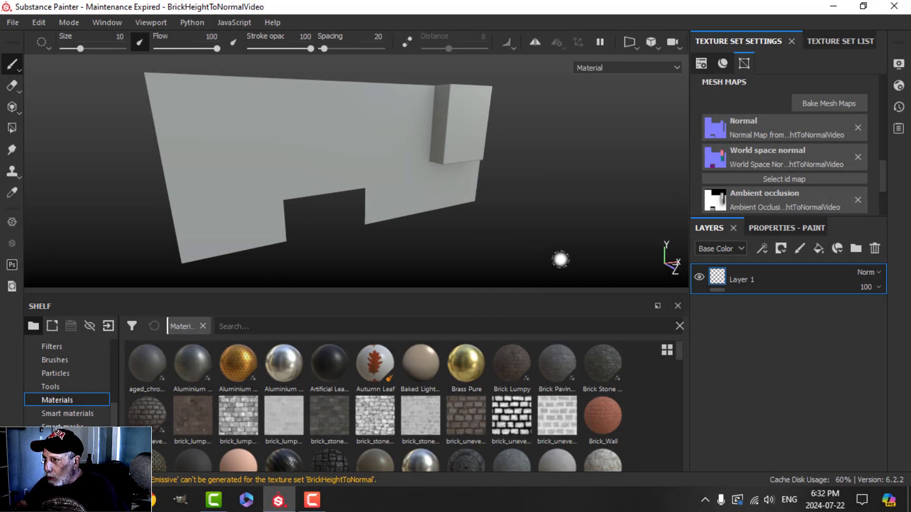
Step: Delete the empty Layer 1 from the layer stack
{"action": "left_click", "coordinate": [875, 245]}
{"action": "left_click_drag", "start_coordinate": [406, 202], "coordinate": [240, 178], "text": "alt"}
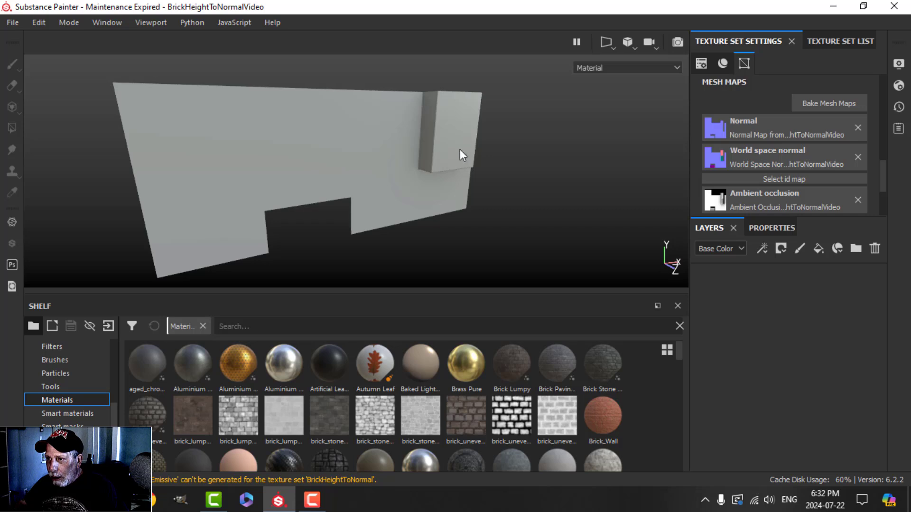
{"action": "mouse_move", "coordinate": [441, 176]}
{"action": "left_mouse_down", "text": "alt"}
{"action": "mouse_move", "coordinate": [354, 185]}
{"action": "mouse_move", "coordinate": [495, 161]}
{"action": "mouse_move", "coordinate": [434, 173]}
{"action": "left_mouse_up", "text": "alt"}
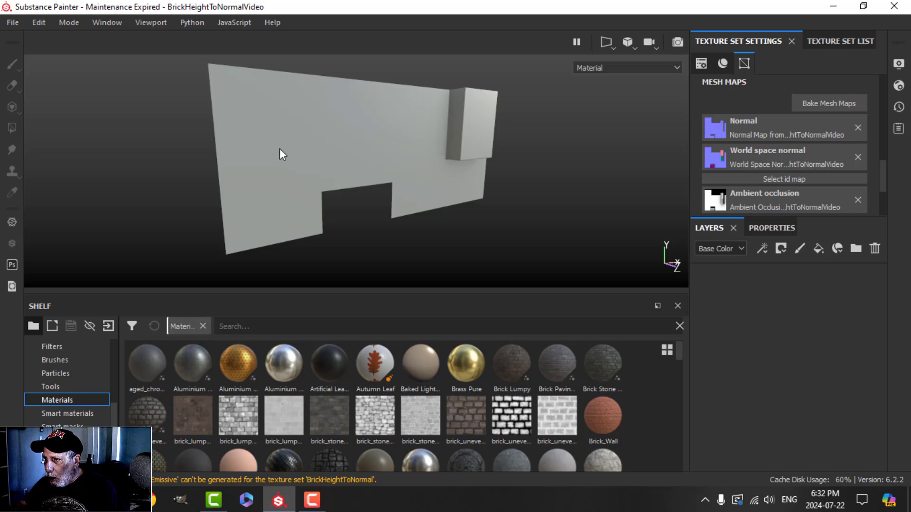
{"action": "mouse_move", "coordinate": [474, 153]}
{"action": "middle_mouse_down", "text": "alt"}
{"action": "mouse_move", "coordinate": [457, 147]}
{"action": "mouse_move", "coordinate": [471, 138]}
{"action": "middle_mouse_up", "text": "alt"}
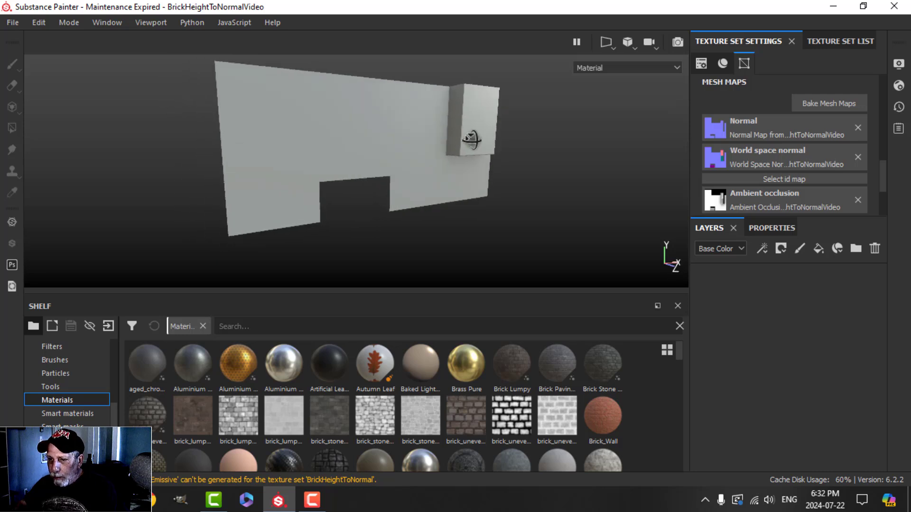
Step: Apply the AC Material smart material to the wall mesh and inspect the dirt around the protruding box
{"action": "left_click", "coordinate": [66, 412]}
{"action": "left_click_drag", "start_coordinate": [150, 363], "coordinate": [721, 332]}
{"action": "left_click_drag", "start_coordinate": [494, 203], "coordinate": [408, 162], "text": "alt"}
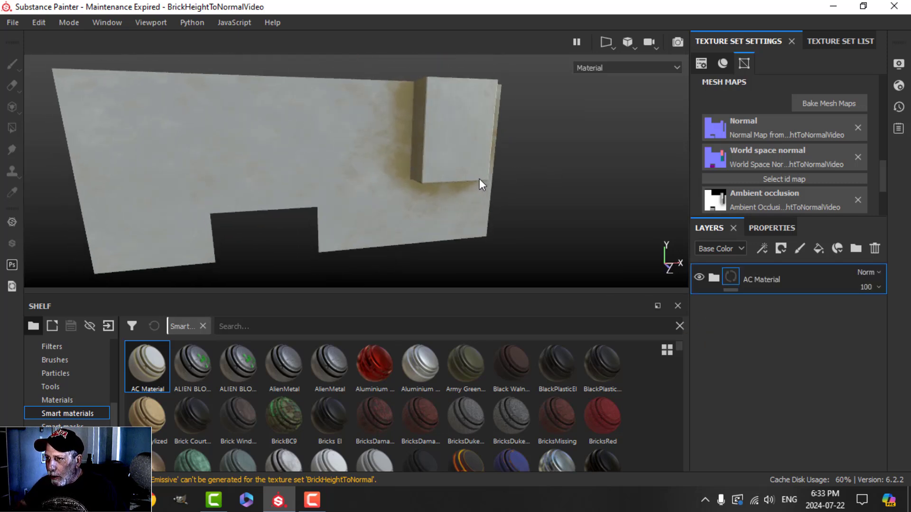
{"action": "scroll", "coordinate": [476, 179], "scroll_direction": "up", "scroll_amount": 3}
{"action": "left_click_drag", "start_coordinate": [439, 162], "coordinate": [277, 155], "text": "alt"}
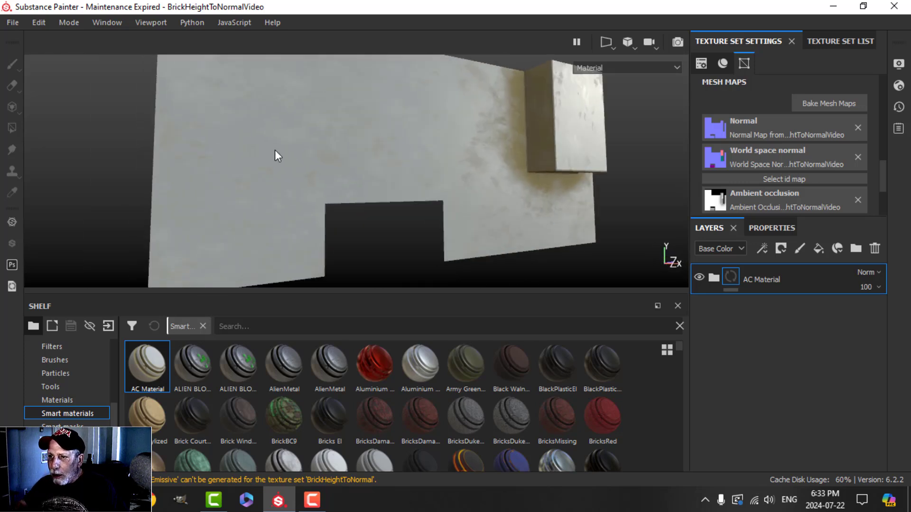
{"action": "middle_click_drag", "start_coordinate": [315, 170], "coordinate": [396, 176], "text": "alt"}
{"action": "left_click_drag", "start_coordinate": [396, 176], "coordinate": [405, 171], "text": "alt"}
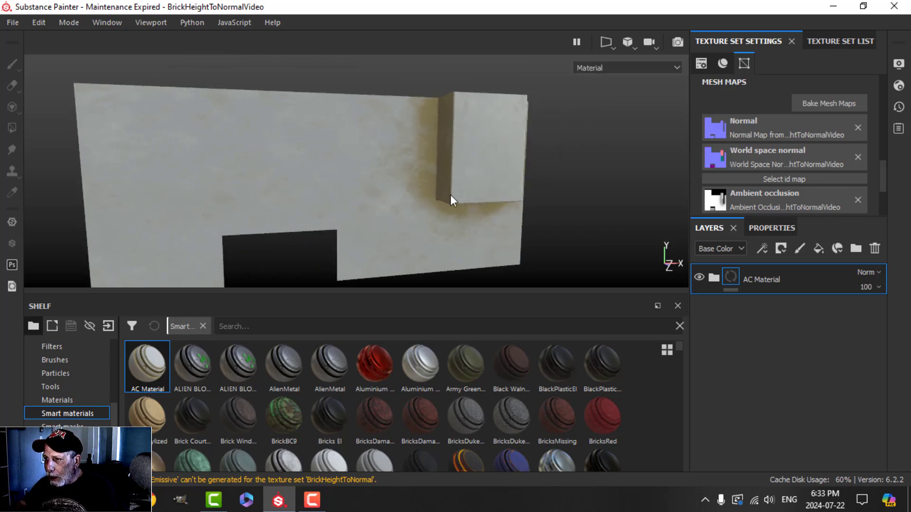
{"action": "left_click_drag", "start_coordinate": [448, 178], "coordinate": [498, 174], "text": "alt"}
{"action": "left_click_drag", "start_coordinate": [362, 191], "coordinate": [370, 157], "text": "alt"}
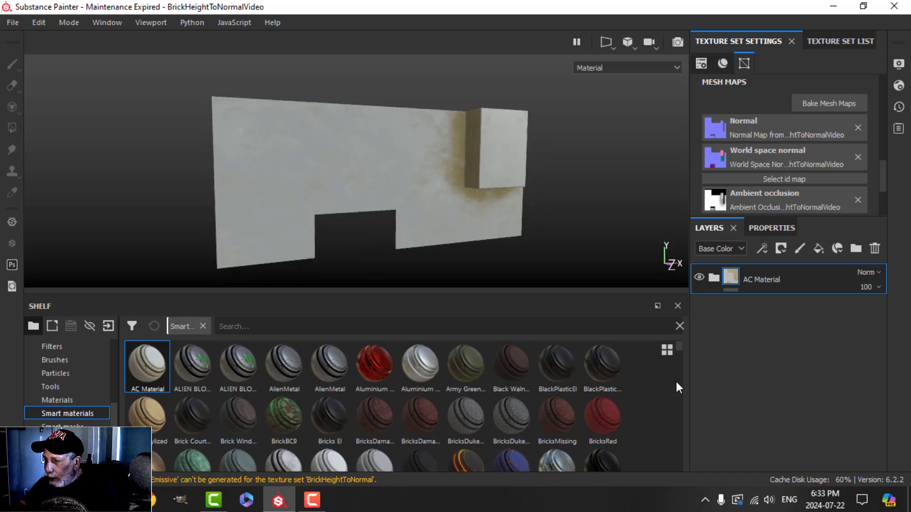
Step: Add a paint layer above AC Material and set its brush to paint only height at -0.4867
{"action": "left_click", "coordinate": [800, 248]}
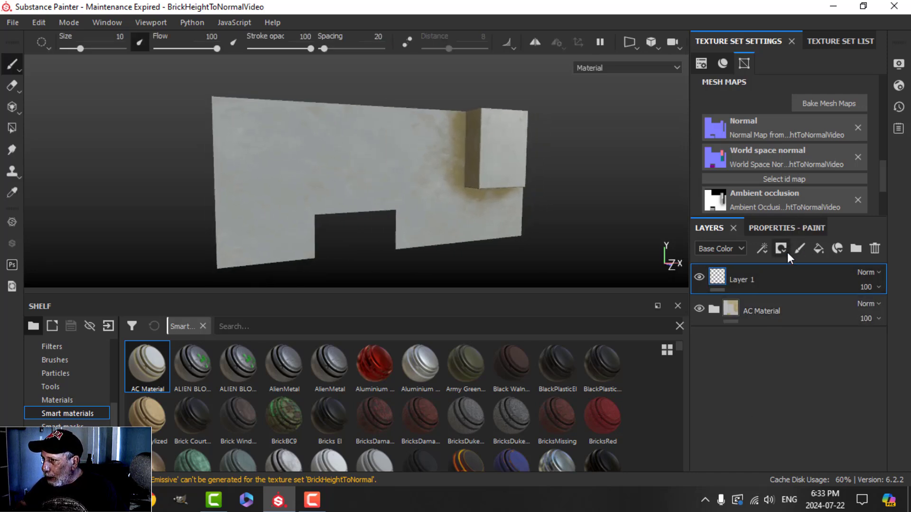
{"action": "scroll", "coordinate": [778, 393], "scroll_direction": "down", "scroll_amount": 12}
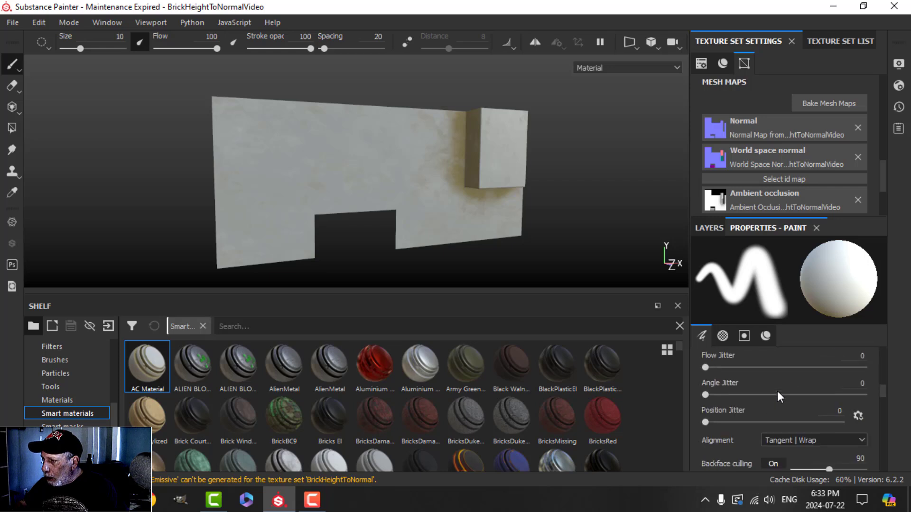
{"action": "scroll", "coordinate": [778, 384], "scroll_direction": "down", "scroll_amount": 3}
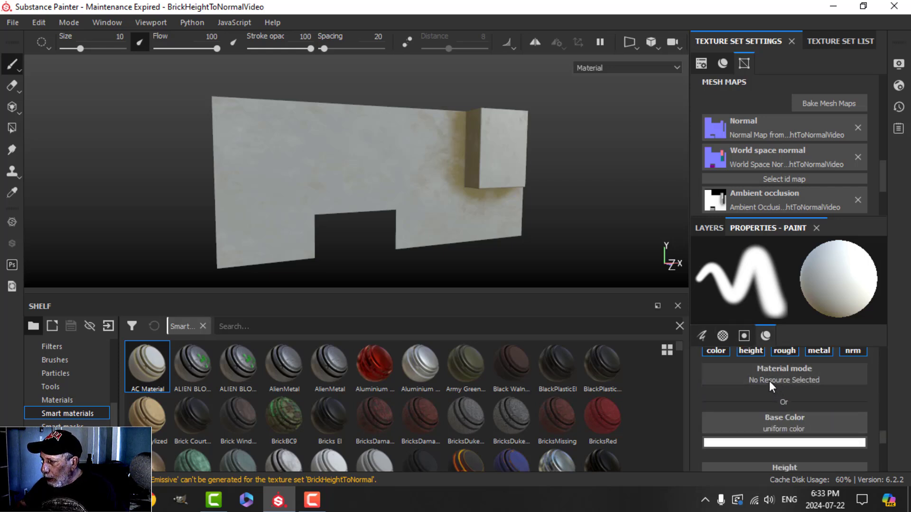
{"action": "scroll", "coordinate": [770, 381], "scroll_direction": "up", "scroll_amount": 2}
{"action": "left_click", "coordinate": [758, 389]}
{"action": "scroll", "coordinate": [811, 408], "scroll_direction": "down", "scroll_amount": 1}
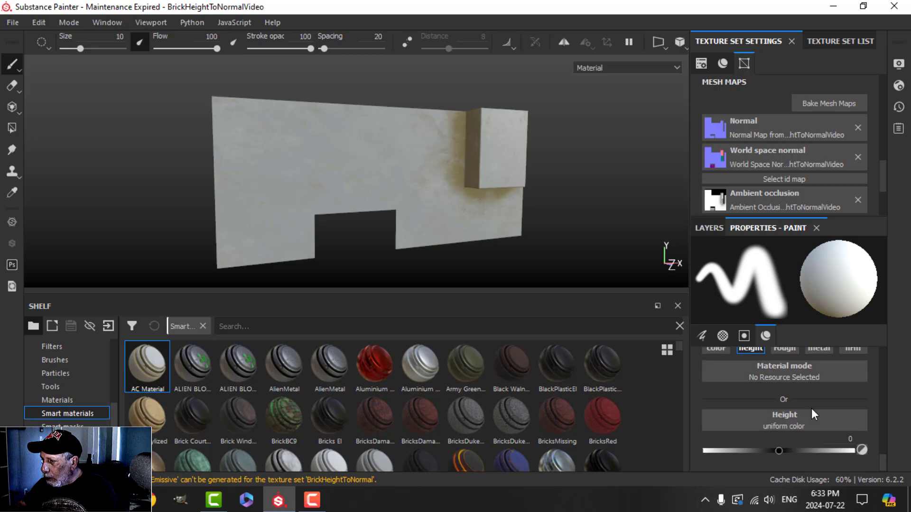
{"action": "left_click_drag", "start_coordinate": [779, 451], "coordinate": [741, 451]}
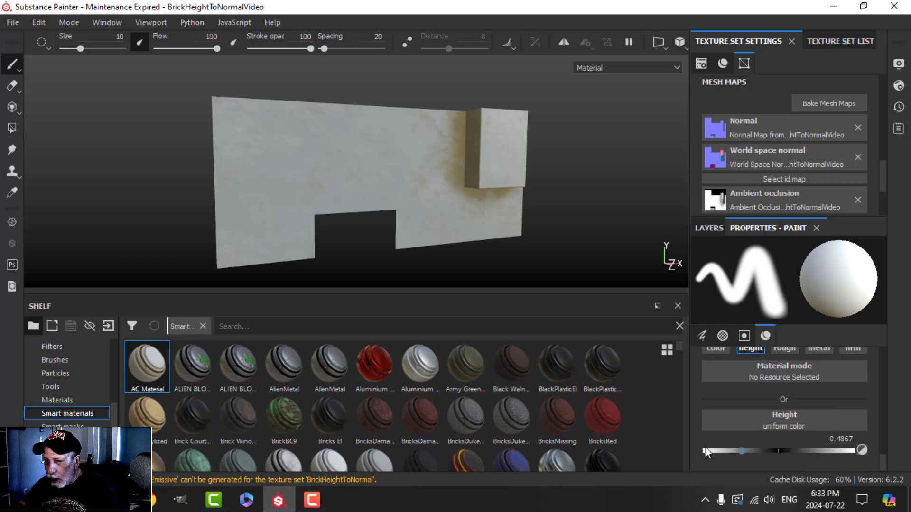
Step: Search the alphas for LINES and load the Shape Lines alpha into the brush
{"action": "scroll", "coordinate": [73, 413], "scroll_direction": "up", "scroll_amount": 3}
{"action": "left_click", "coordinate": [57, 374]}
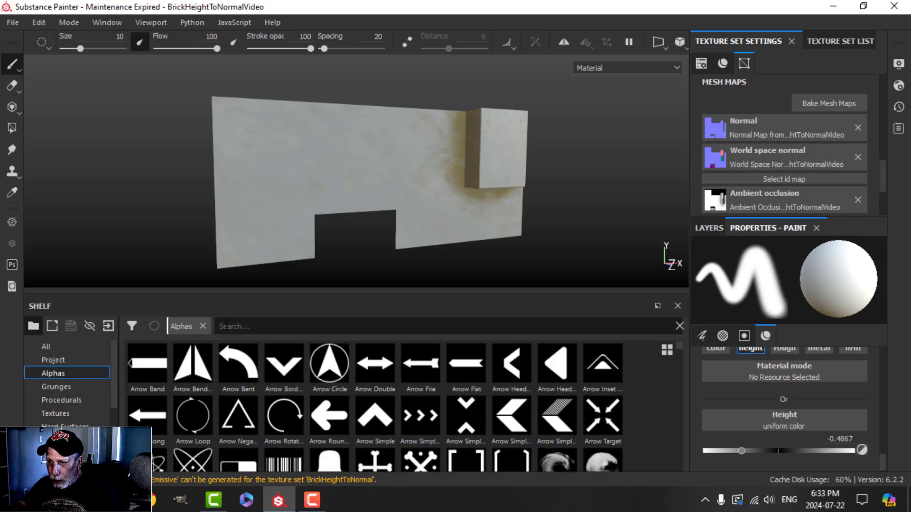
{"action": "left_click", "coordinate": [274, 326]}
{"action": "type", "text": "LINES"}
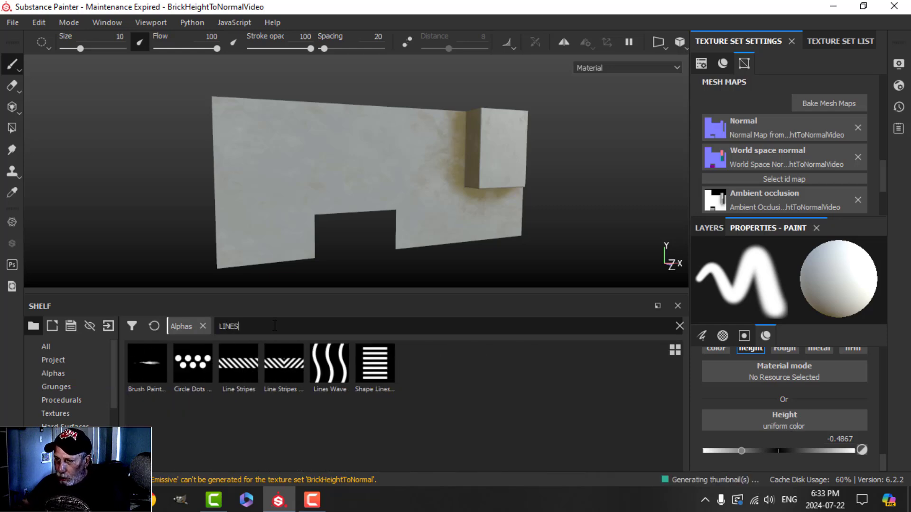
{"action": "left_click", "coordinate": [370, 373]}
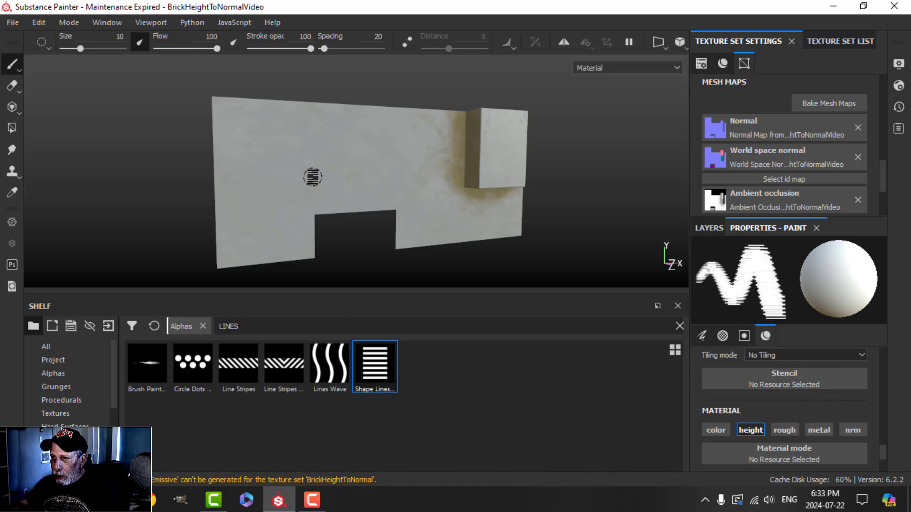
Step: Stamp the horizontal-line vent once on the wall above and beside the doorway, using a brush size of 25.63
{"action": "scroll", "coordinate": [301, 159], "scroll_direction": "up", "scroll_amount": 2}
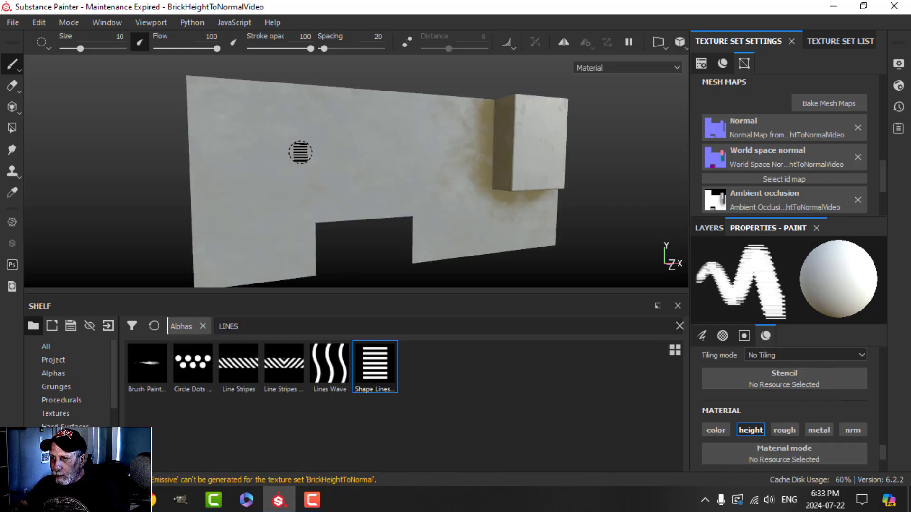
{"action": "right_click_drag", "start_coordinate": [301, 152], "coordinate": [315, 152], "text": "ctrl"}
{"action": "mouse_move", "coordinate": [315, 153]}
{"action": "left_mouse_down", "text": "alt"}
{"action": "mouse_move", "coordinate": [398, 156]}
{"action": "mouse_move", "coordinate": [404, 167]}
{"action": "left_mouse_up", "text": "alt"}
{"action": "left_click", "coordinate": [305, 152]}
{"action": "scroll", "coordinate": [376, 163], "scroll_direction": "down", "scroll_amount": 2}
{"action": "scroll", "coordinate": [357, 171], "scroll_direction": "up", "scroll_amount": 4}
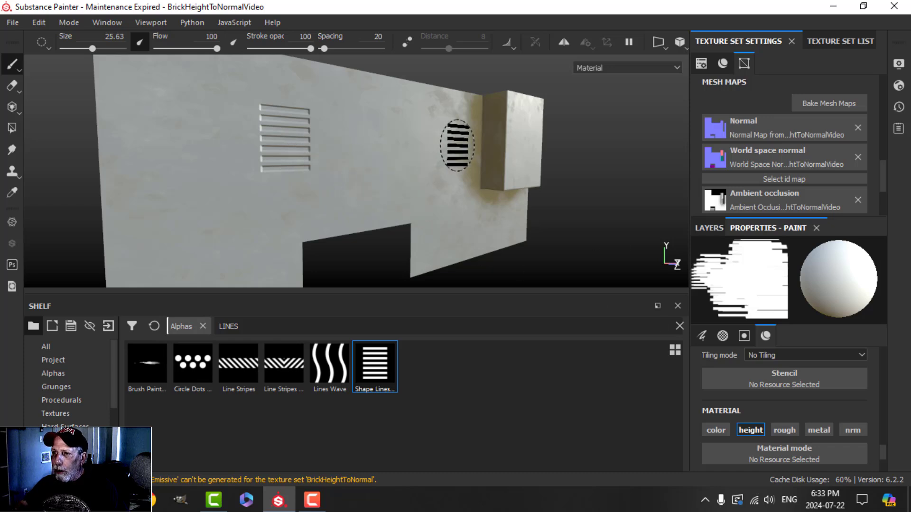
{"action": "left_click_drag", "start_coordinate": [376, 163], "coordinate": [347, 177], "text": "alt"}
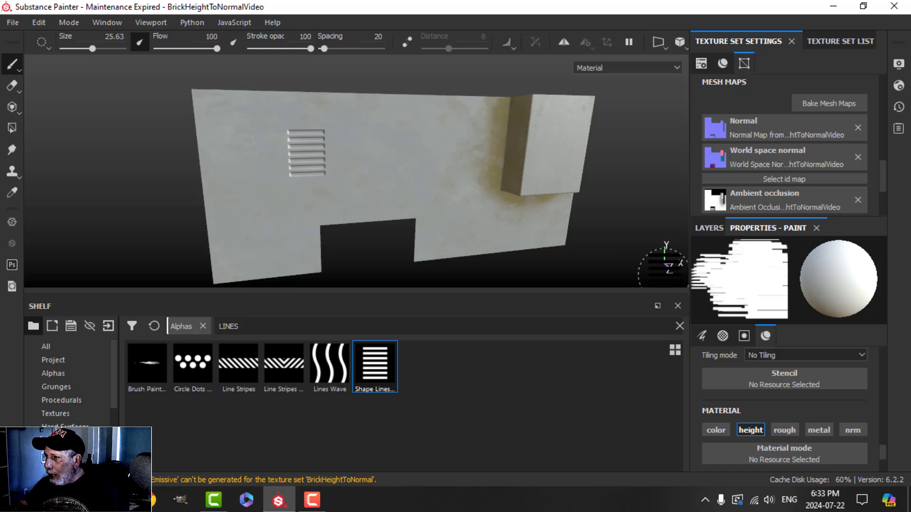
Step: Rename the paint layer as ALPHA
{"action": "left_click", "coordinate": [707, 229]}
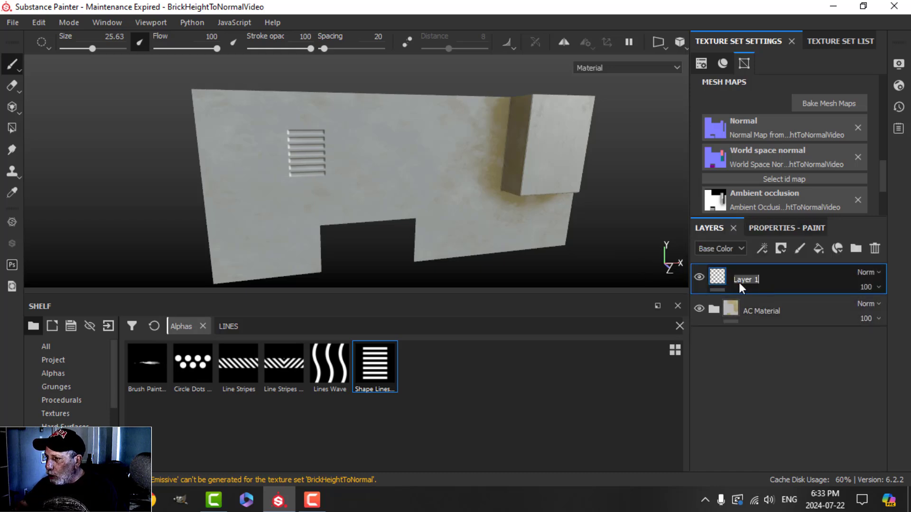
{"action": "left_click", "coordinate": [739, 283]}
{"action": "type", "text": "ALPHA"}
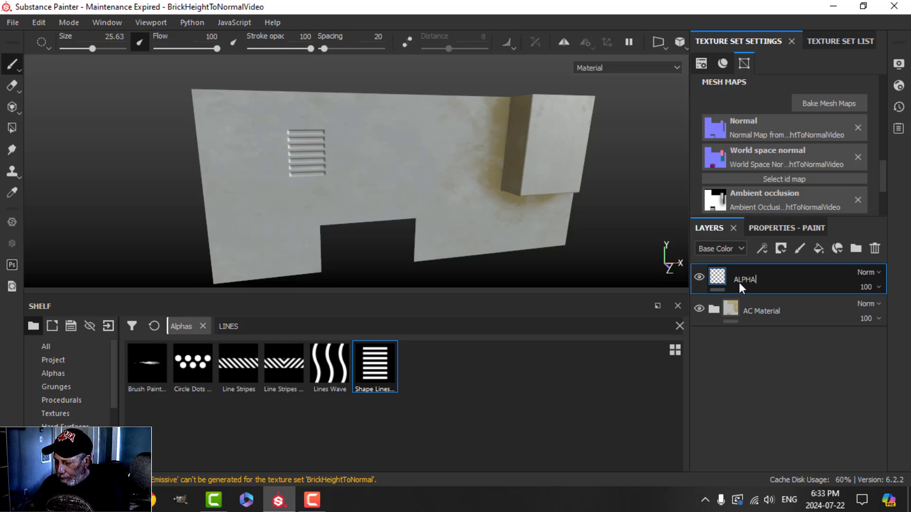
{"action": "key", "text": "Return"}
Step: Add an anchor point to the ALPHA layer and move the layer into the AC Material folder between Dirt Edges and Base
{"action": "left_click", "coordinate": [767, 246]}
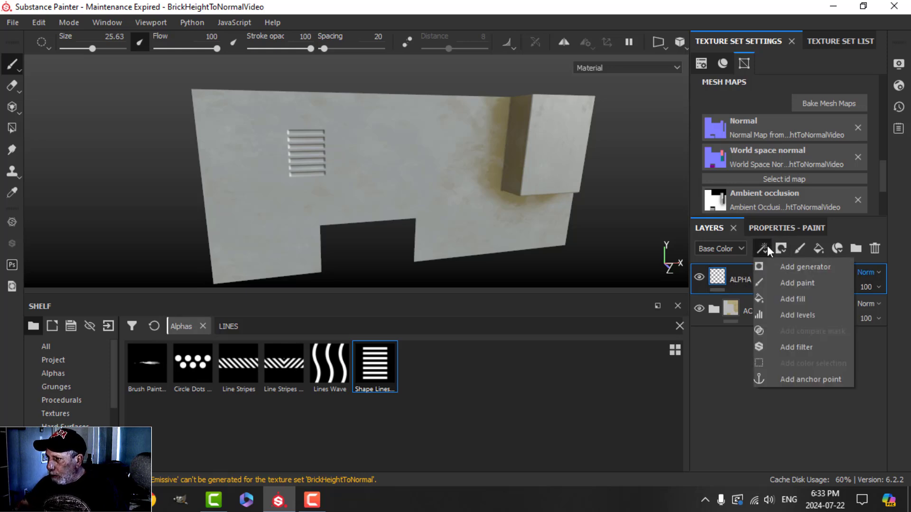
{"action": "left_click", "coordinate": [810, 378]}
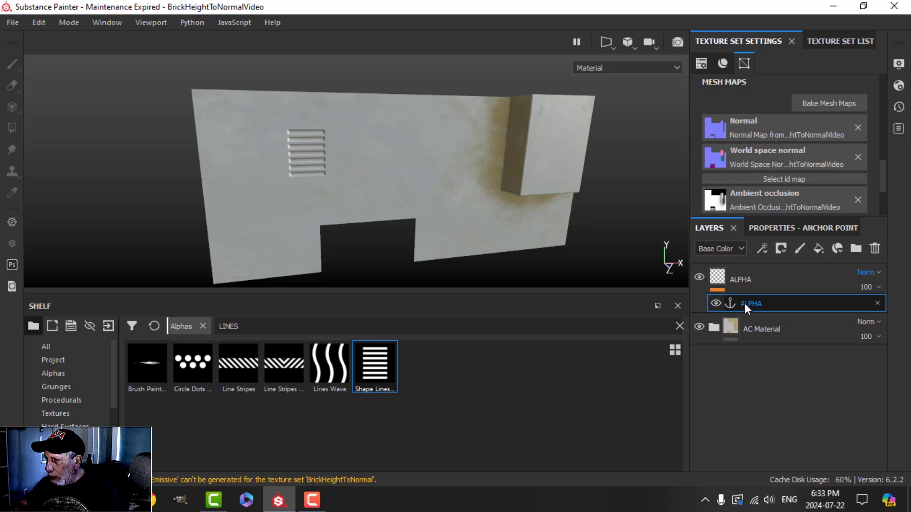
{"action": "left_click", "coordinate": [714, 328]}
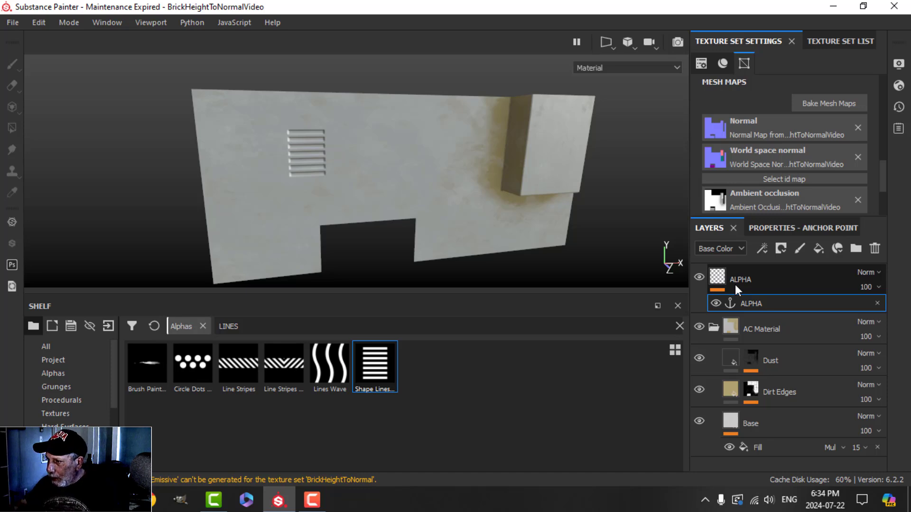
{"action": "left_click_drag", "start_coordinate": [713, 329], "coordinate": [716, 396]}
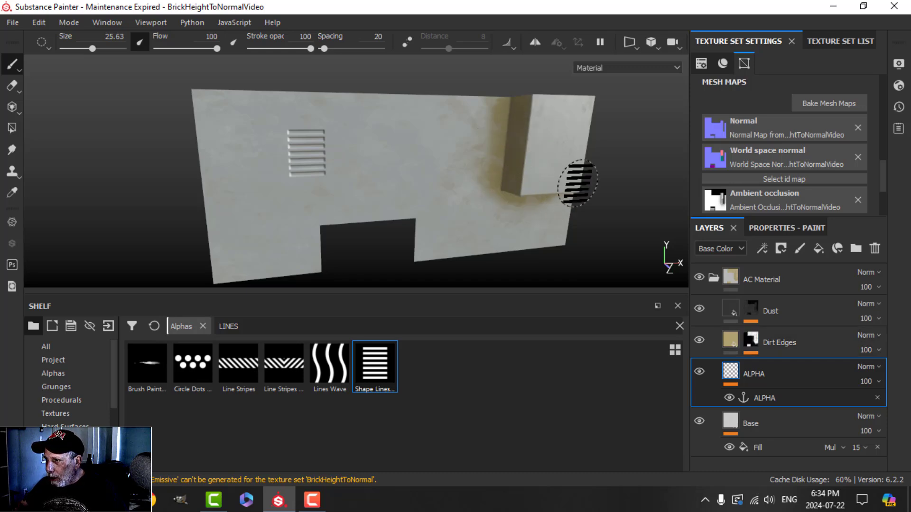
Step: Set Micro Height to True in the Micro Details of the Dirt Edges layer's mask generator
{"action": "left_click", "coordinate": [751, 340]}
{"action": "left_click", "coordinate": [779, 368]}
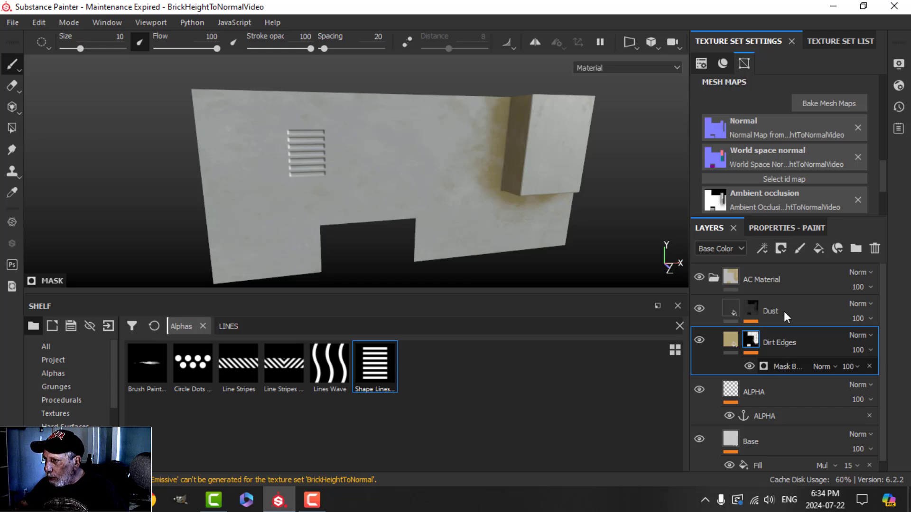
{"action": "left_click", "coordinate": [782, 229]}
{"action": "scroll", "coordinate": [746, 380], "scroll_direction": "down", "scroll_amount": 3}
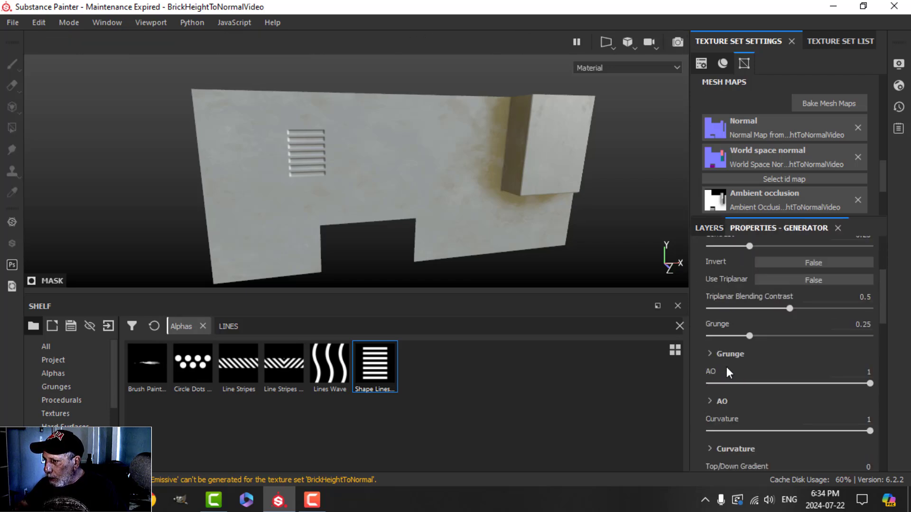
{"action": "scroll", "coordinate": [728, 368], "scroll_direction": "down", "scroll_amount": 5}
{"action": "scroll", "coordinate": [730, 395], "scroll_direction": "up", "scroll_amount": 1}
{"action": "scroll", "coordinate": [730, 395], "scroll_direction": "down", "scroll_amount": 6}
{"action": "left_click", "coordinate": [711, 338]}
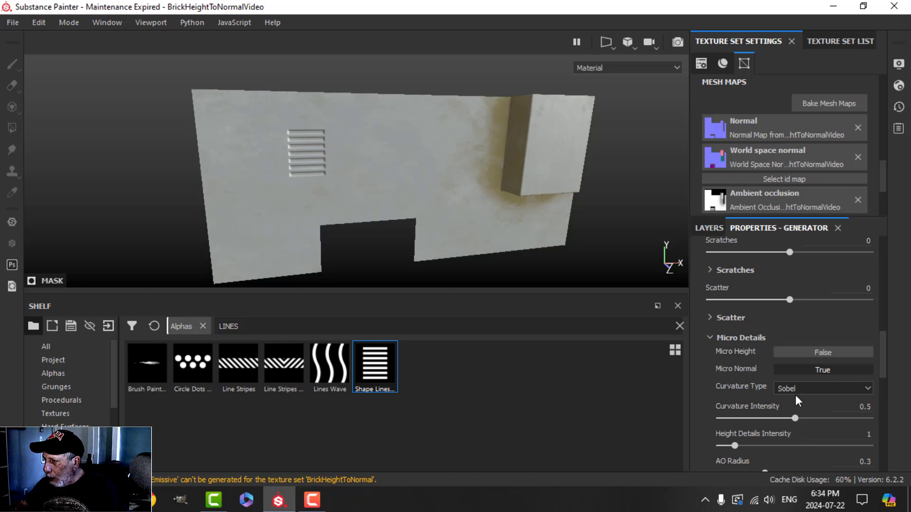
{"action": "scroll", "coordinate": [795, 388], "scroll_direction": "down", "scroll_amount": 5}
{"action": "scroll", "coordinate": [795, 388], "scroll_direction": "up", "scroll_amount": 5}
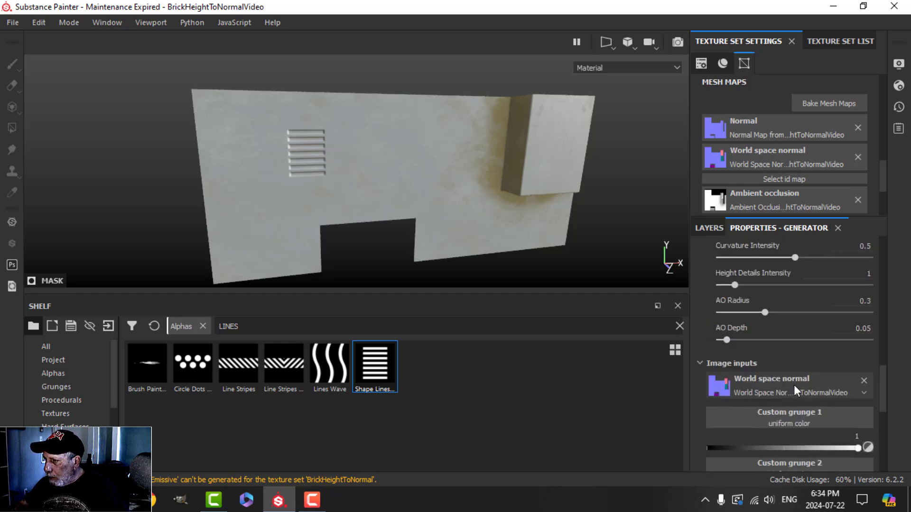
{"action": "left_click", "coordinate": [818, 312]}
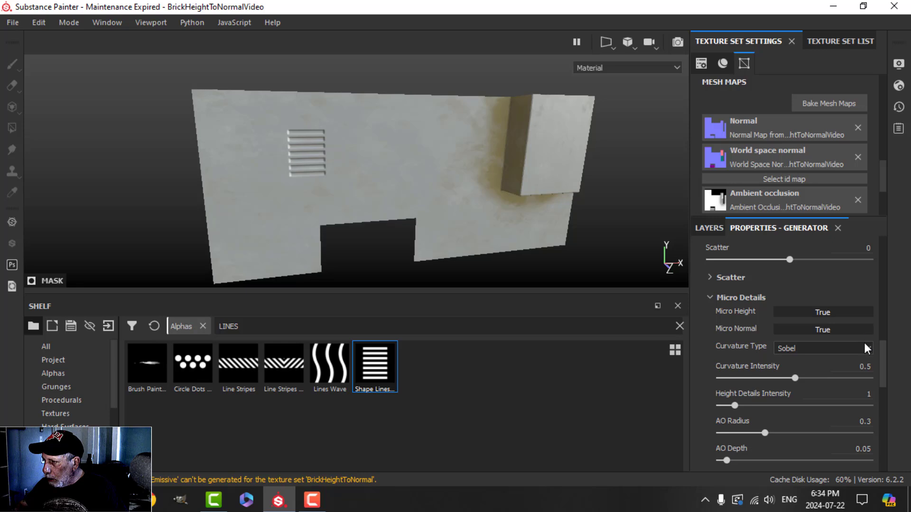
Step: Assign the ALPHA anchor point to the generator's Micro Height input and set its referenced channel to Height
{"action": "scroll", "coordinate": [813, 367], "scroll_direction": "down", "scroll_amount": 8}
{"action": "scroll", "coordinate": [812, 380], "scroll_direction": "down", "scroll_amount": 1}
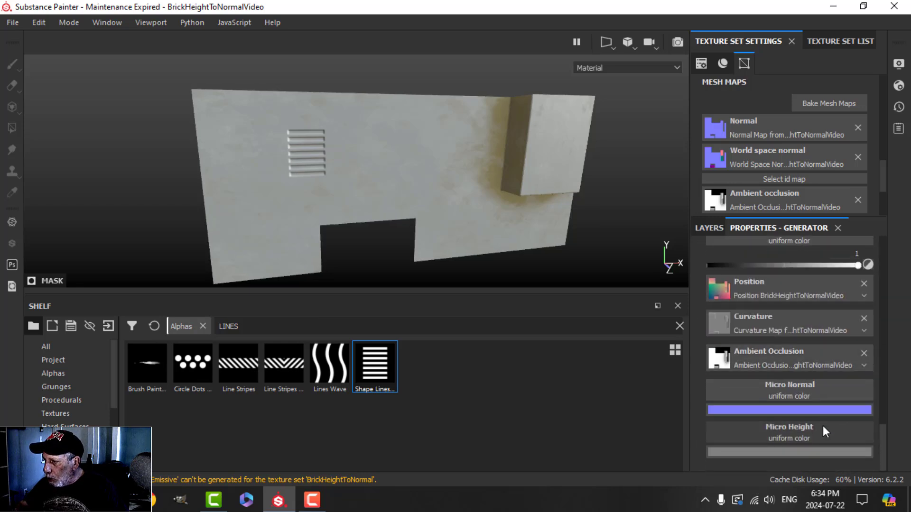
{"action": "left_click", "coordinate": [793, 432]}
{"action": "left_click", "coordinate": [808, 241]}
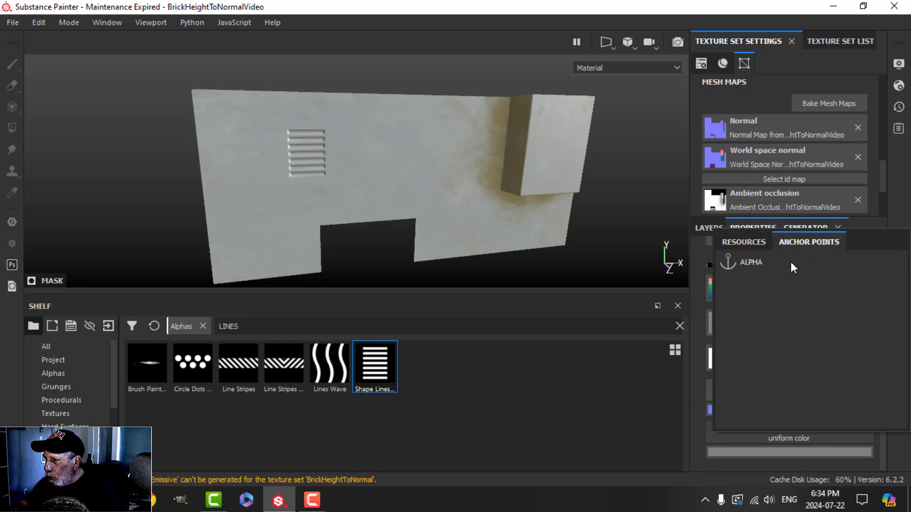
{"action": "left_click", "coordinate": [741, 262]}
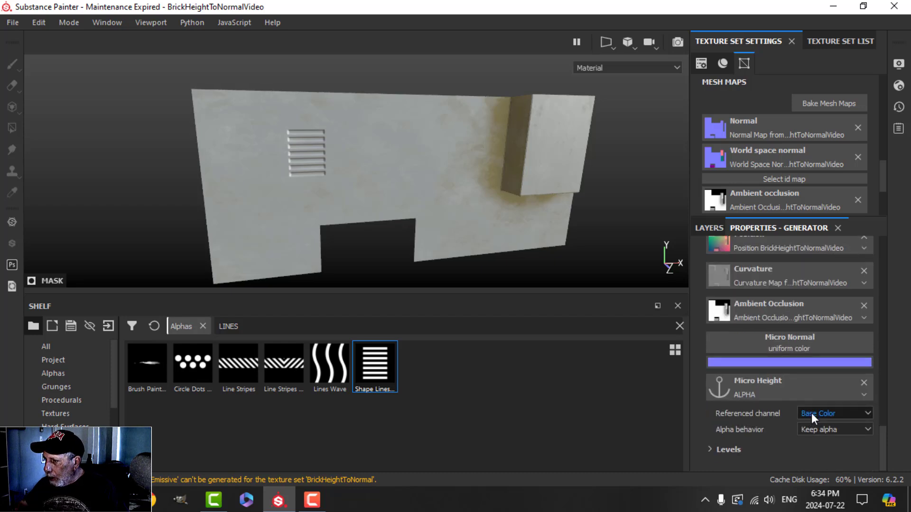
{"action": "left_click", "coordinate": [810, 412]}
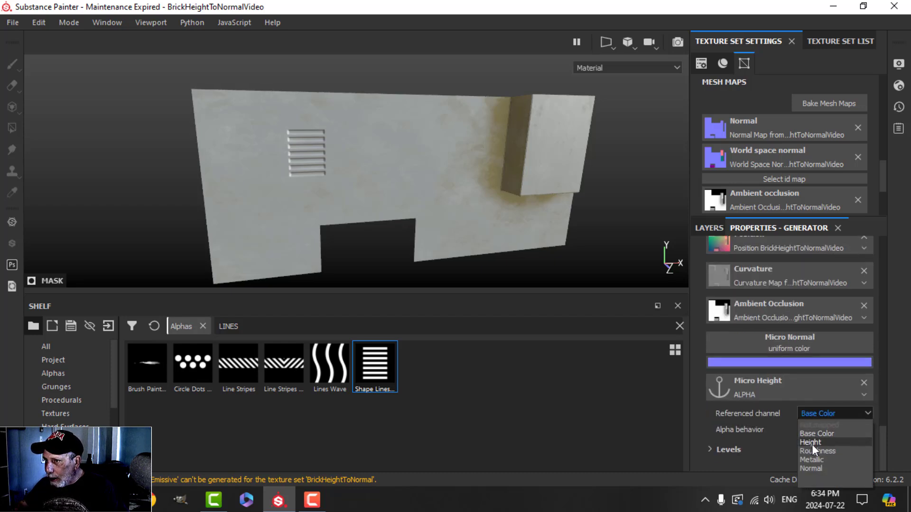
{"action": "left_click", "coordinate": [813, 444]}
{"action": "scroll", "coordinate": [361, 185], "scroll_direction": "up", "scroll_amount": 2}
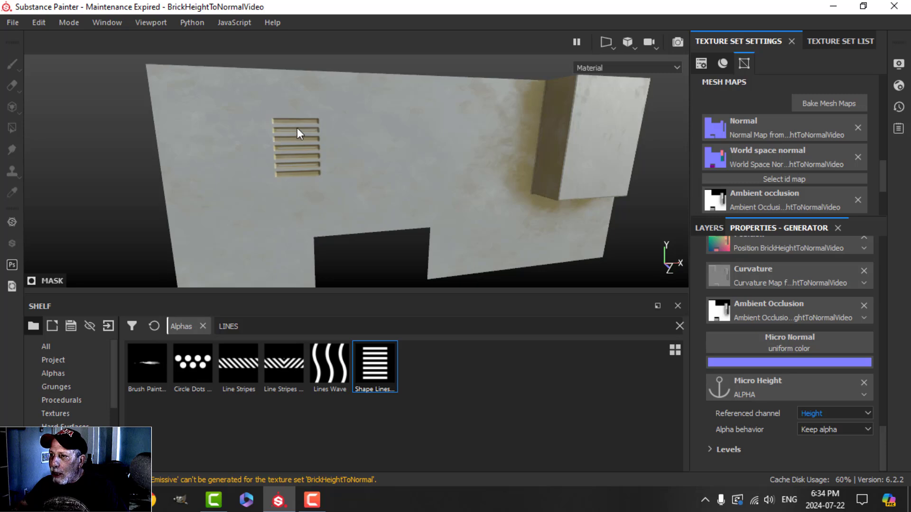
{"action": "mouse_move", "coordinate": [370, 167]}
{"action": "left_mouse_down", "text": "alt"}
{"action": "mouse_move", "coordinate": [348, 155]}
{"action": "mouse_move", "coordinate": [363, 162]}
{"action": "mouse_move", "coordinate": [419, 153]}
{"action": "mouse_move", "coordinate": [375, 149]}
{"action": "mouse_move", "coordinate": [372, 137]}
{"action": "mouse_move", "coordinate": [327, 138]}
{"action": "mouse_move", "coordinate": [345, 137]}
{"action": "mouse_move", "coordinate": [368, 157]}
{"action": "mouse_move", "coordinate": [360, 157]}
{"action": "left_mouse_up", "text": "alt"}
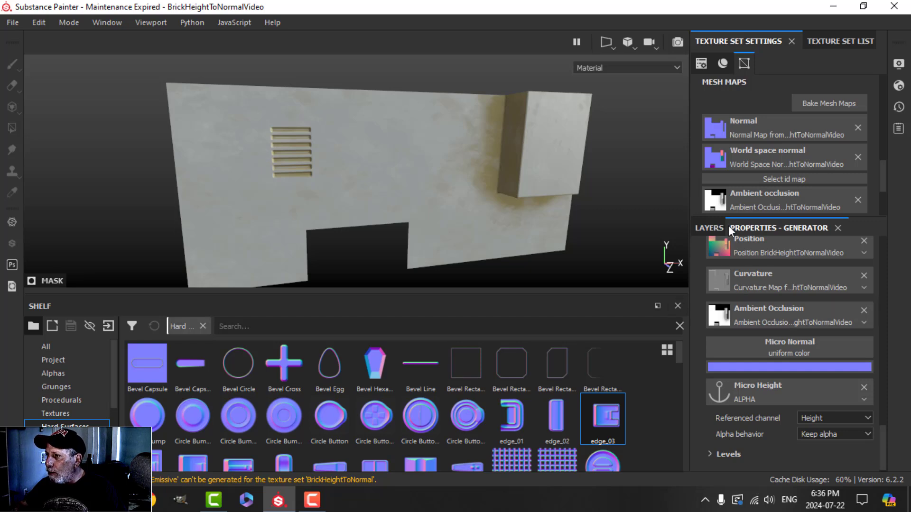
Step: Delete the AC Material folder from the layer stack
{"action": "left_click", "coordinate": [712, 227]}
{"action": "left_click", "coordinate": [707, 274]}
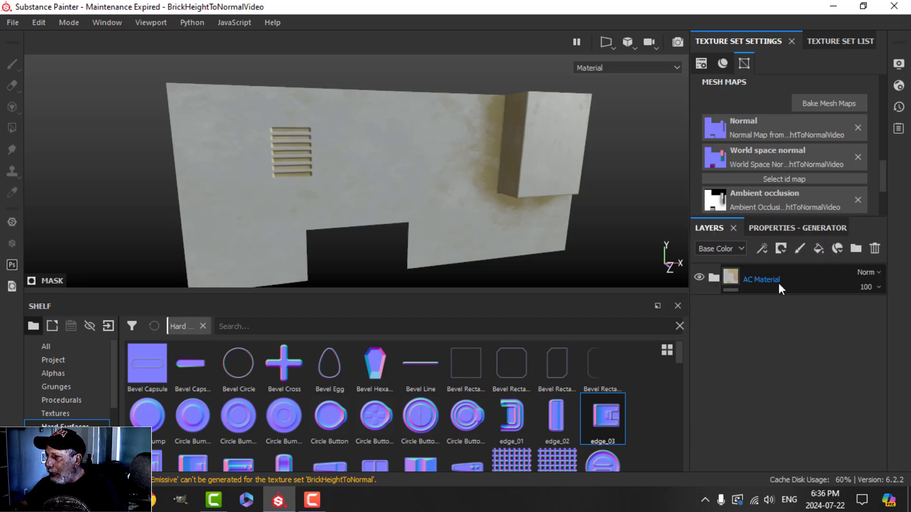
{"action": "left_click", "coordinate": [873, 248]}
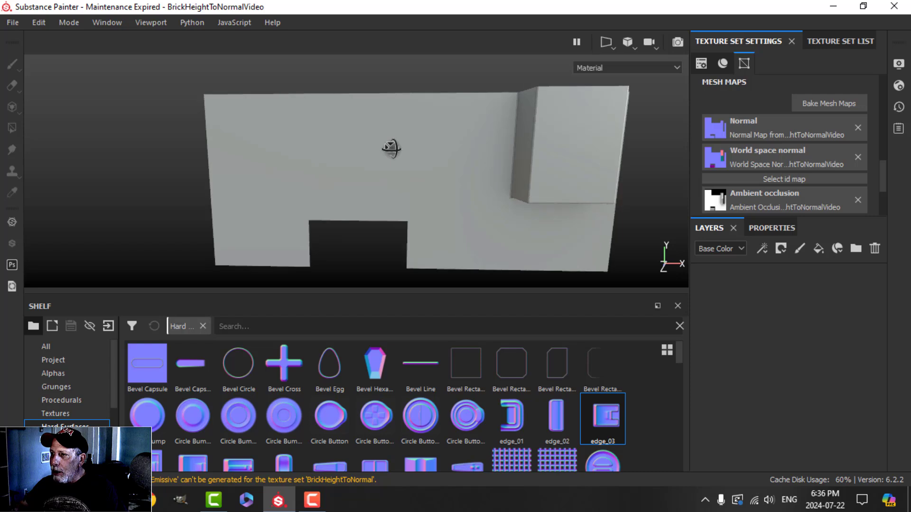
Step: Apply the Concrete Simple material from the shelf to the wall as a new fill layer
{"action": "left_click_drag", "start_coordinate": [442, 174], "coordinate": [387, 162], "text": "alt"}
{"action": "middle_click_drag", "start_coordinate": [387, 163], "coordinate": [385, 153], "text": "alt"}
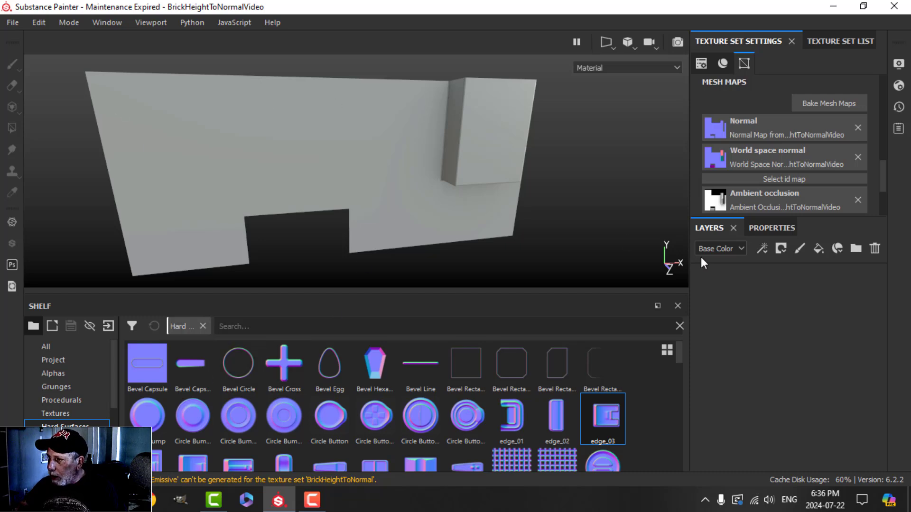
{"action": "mouse_move", "coordinate": [397, 143]}
{"action": "left_mouse_down", "text": "alt"}
{"action": "mouse_move", "coordinate": [382, 135]}
{"action": "mouse_move", "coordinate": [395, 133]}
{"action": "left_mouse_up", "text": "alt"}
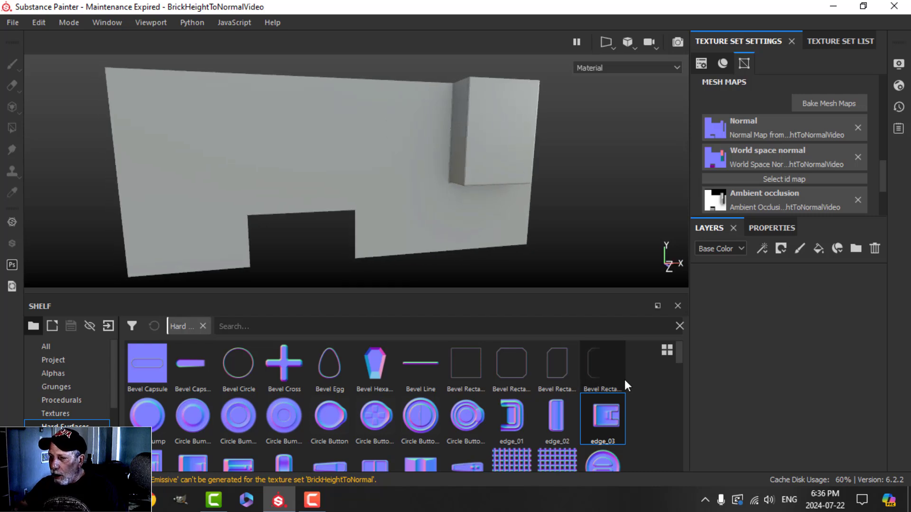
{"action": "scroll", "coordinate": [70, 395], "scroll_direction": "down", "scroll_amount": 3}
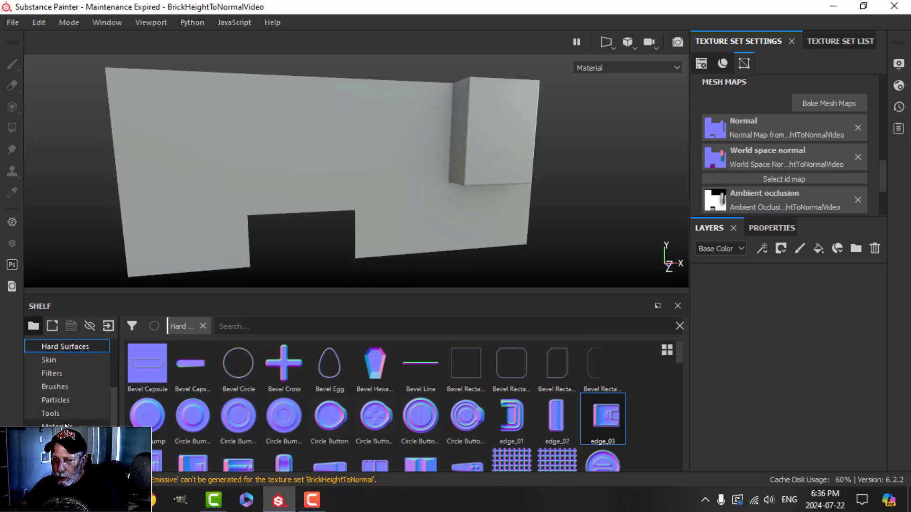
{"action": "left_click", "coordinate": [59, 426]}
{"action": "scroll", "coordinate": [429, 407], "scroll_direction": "down", "scroll_amount": 2}
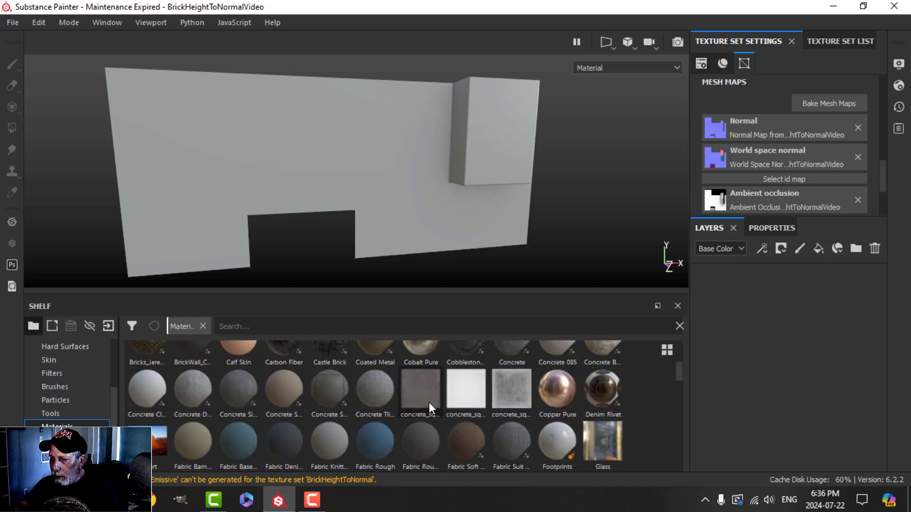
{"action": "left_click_drag", "start_coordinate": [237, 394], "coordinate": [448, 182]}
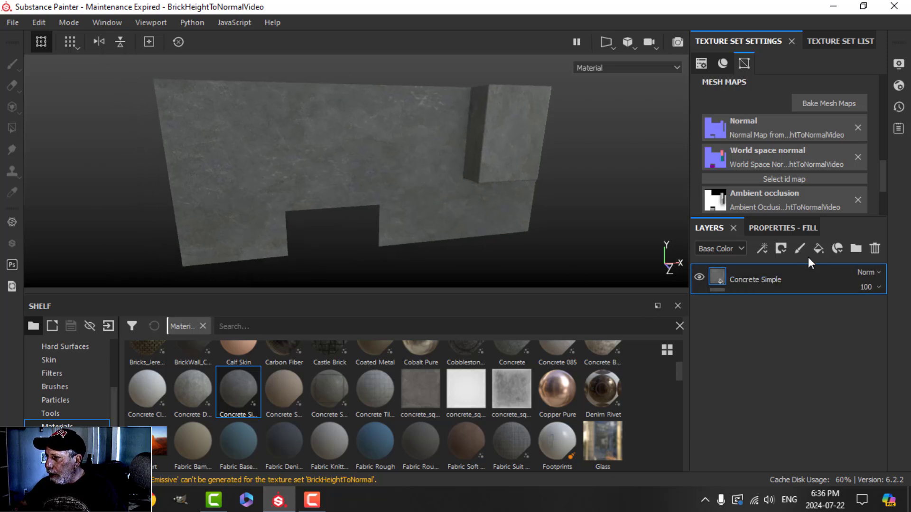
Step: Add a fill layer above Concrete Simple using only the color, height and rough channels, with a dark red base color
{"action": "left_click", "coordinate": [818, 248]}
{"action": "left_click", "coordinate": [781, 230]}
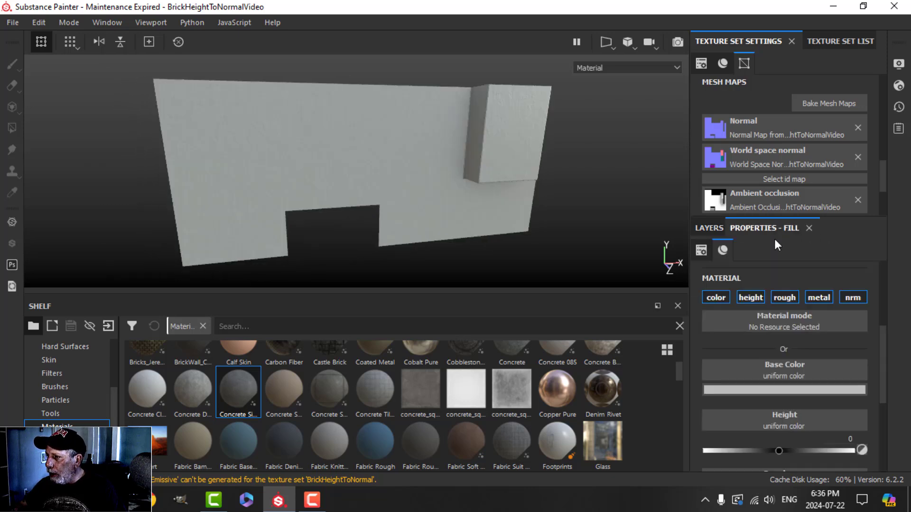
{"action": "left_click", "coordinate": [716, 297]}
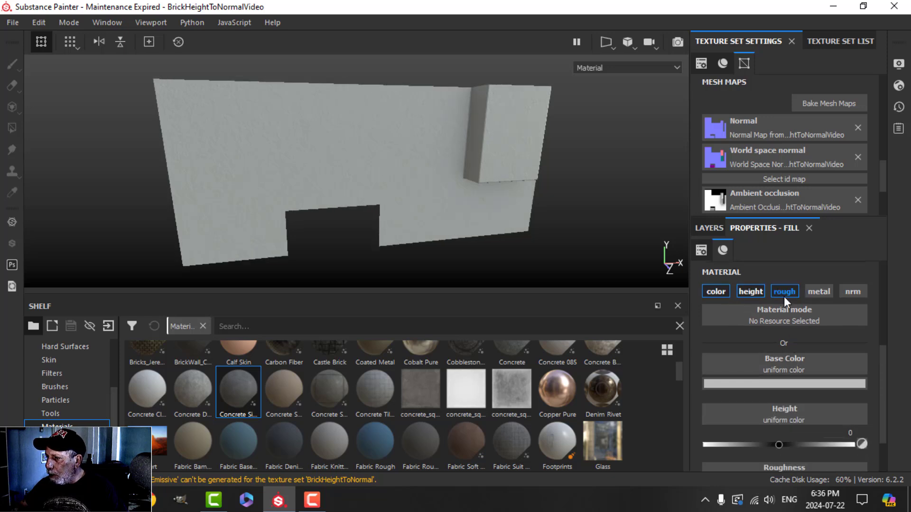
{"action": "scroll", "coordinate": [784, 297], "scroll_direction": "down", "scroll_amount": 1}
{"action": "left_click", "coordinate": [778, 343]}
{"action": "left_click_drag", "start_coordinate": [790, 426], "coordinate": [792, 416]}
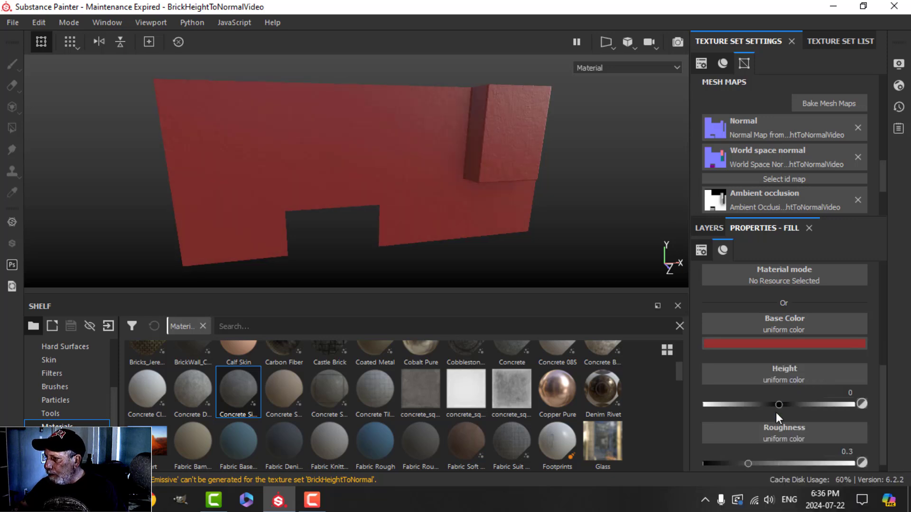
Step: Set the new fill layer's height to 1 and its roughness to about 0.6
{"action": "scroll", "coordinate": [770, 447], "scroll_direction": "down", "scroll_amount": 1}
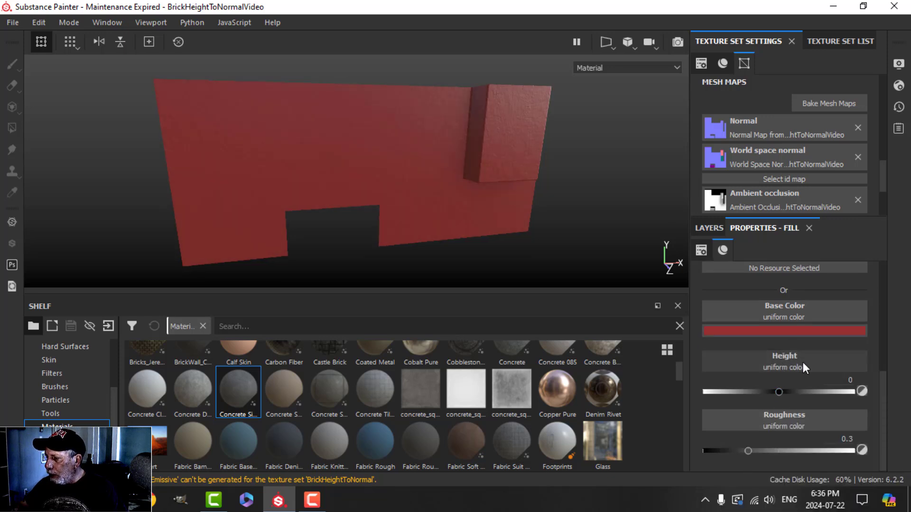
{"action": "left_click_drag", "start_coordinate": [779, 392], "coordinate": [852, 392]}
{"action": "left_click_drag", "start_coordinate": [748, 451], "coordinate": [795, 449]}
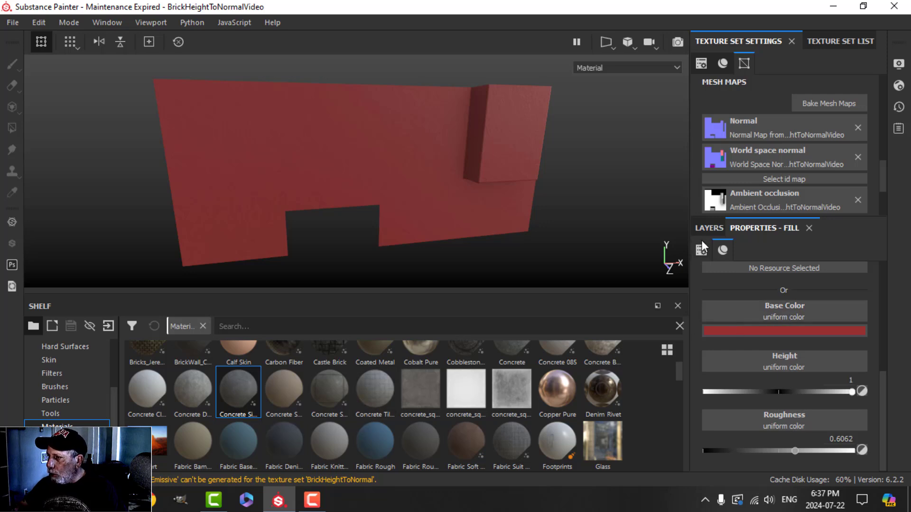
Step: Add a black mask to Fill layer 1 and add a fill effect to that mask
{"action": "left_click", "coordinate": [707, 228]}
{"action": "left_click", "coordinate": [780, 248]}
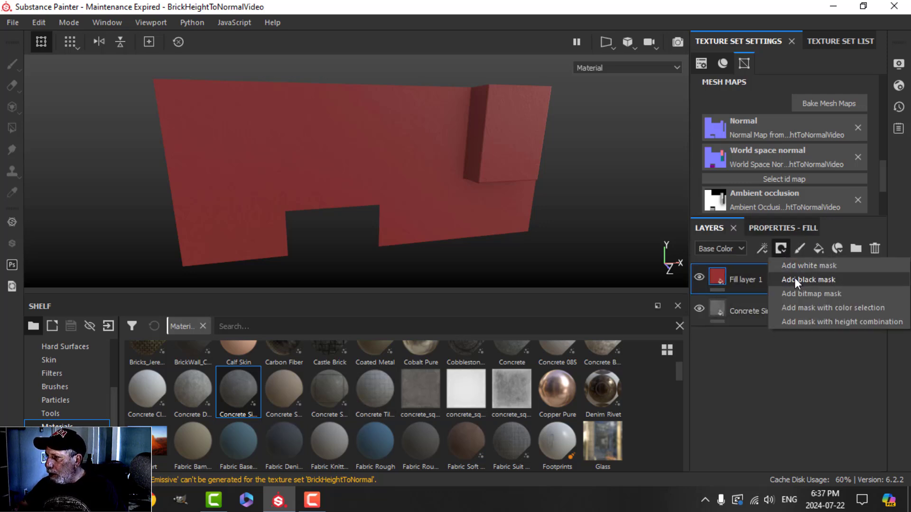
{"action": "left_click", "coordinate": [795, 279]}
{"action": "left_click", "coordinate": [763, 247]}
{"action": "left_click", "coordinate": [791, 295]}
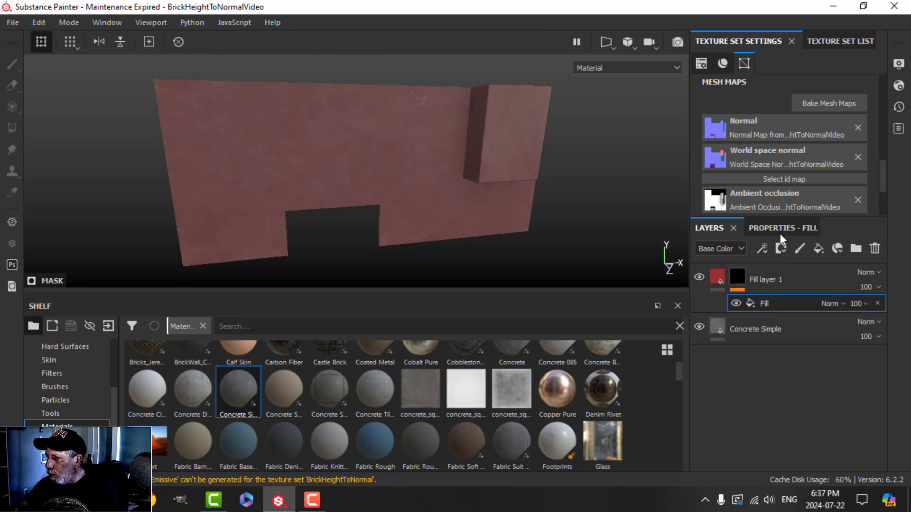
Step: Find the Tile Generator by searching TILE and assign it to the mask fill's grayscale input
{"action": "left_click", "coordinate": [780, 233]}
{"action": "left_click", "coordinate": [781, 308]}
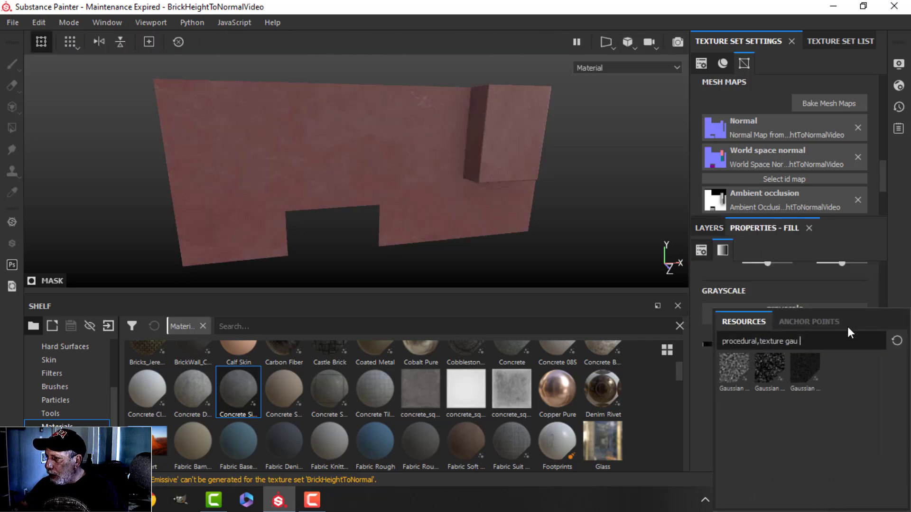
{"action": "left_click", "coordinate": [897, 340]}
{"action": "type", "text": "TILE"}
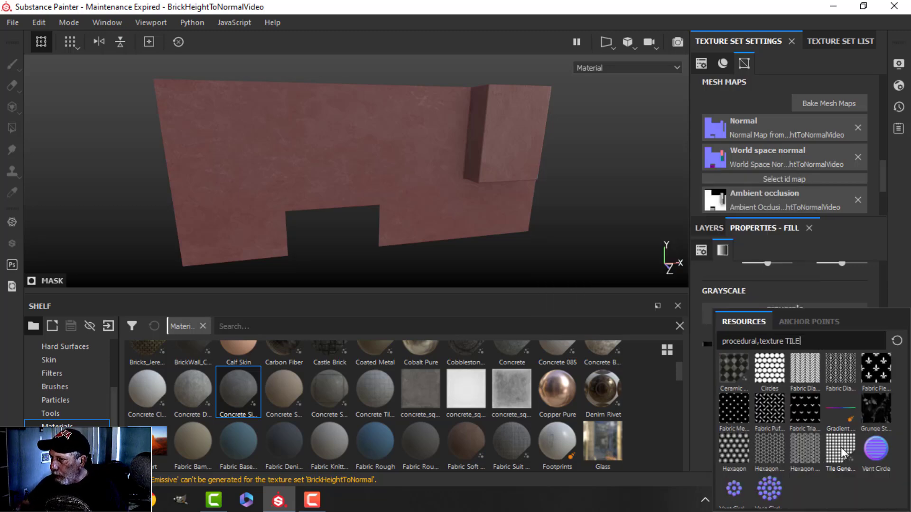
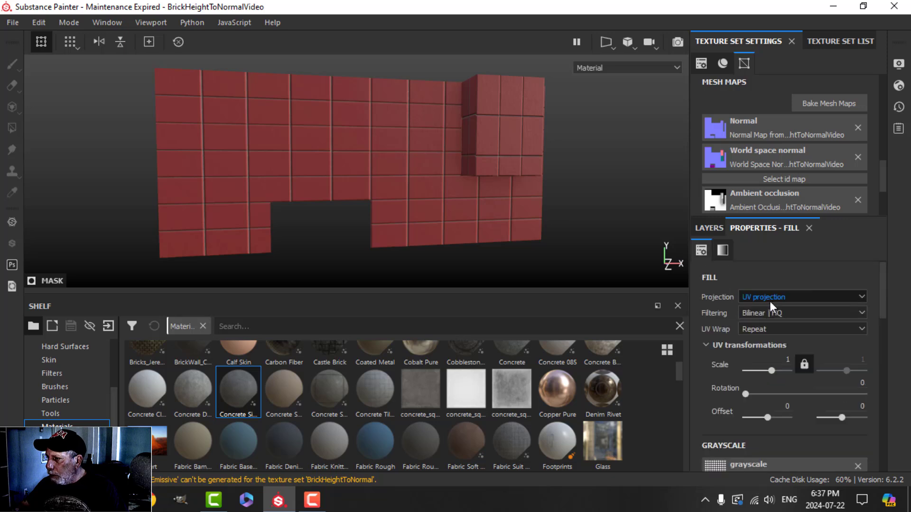
Step: Change the mask fill's projection to Tri-planar projection
{"action": "left_click", "coordinate": [764, 296]}
{"action": "left_click", "coordinate": [764, 325]}
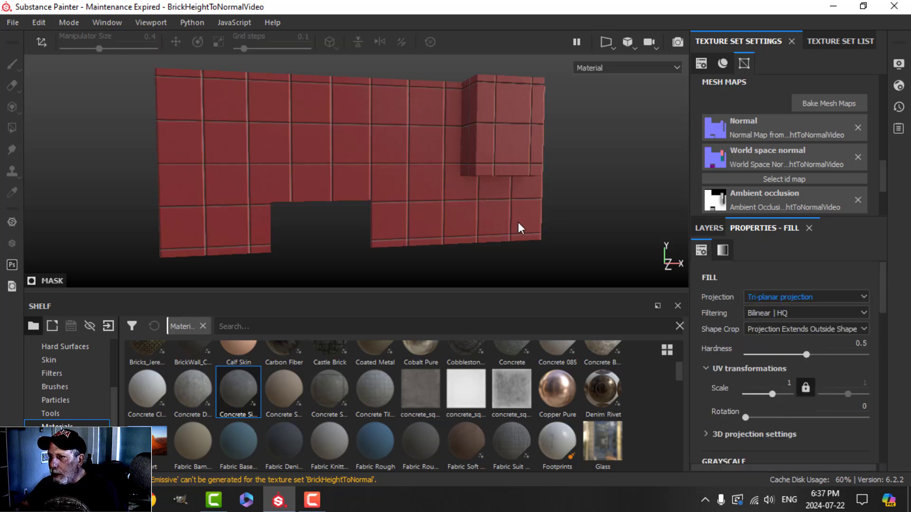
{"action": "key", "text": "f"}
Step: Set Number Y to 20 in the Tile Generator's Pattern Transformation parameters, keeping Number X at 10
{"action": "scroll", "coordinate": [790, 366], "scroll_direction": "down", "scroll_amount": 3}
{"action": "scroll", "coordinate": [790, 366], "scroll_direction": "down", "scroll_amount": 5}
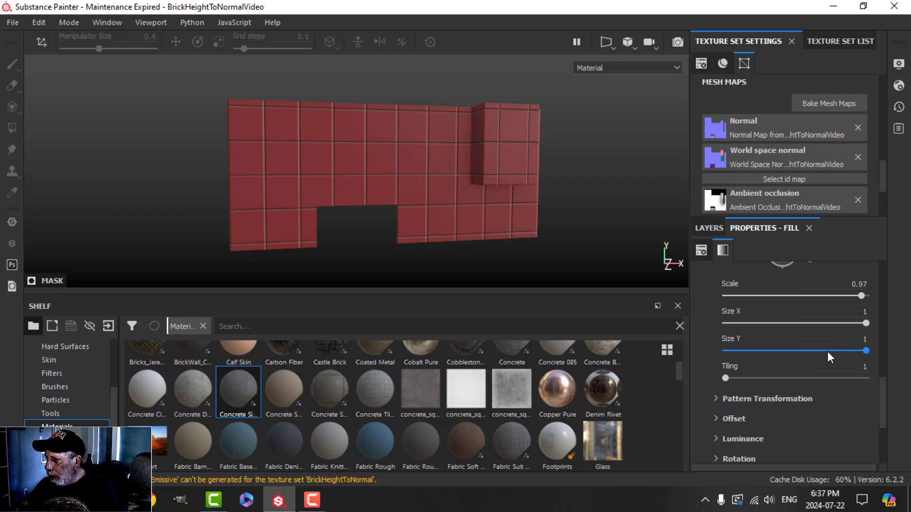
{"action": "scroll", "coordinate": [783, 365], "scroll_direction": "down", "scroll_amount": 2}
{"action": "left_click", "coordinate": [715, 358]}
{"action": "scroll", "coordinate": [779, 360], "scroll_direction": "down", "scroll_amount": 6}
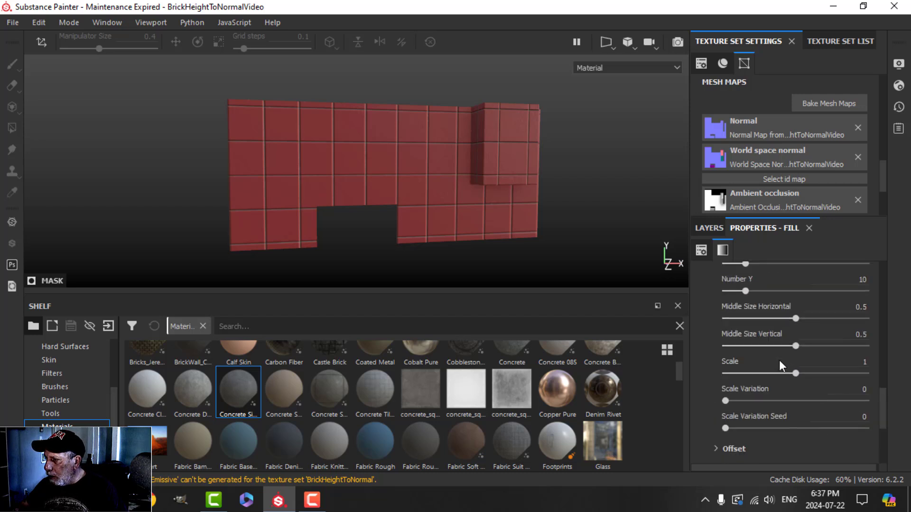
{"action": "scroll", "coordinate": [854, 328], "scroll_direction": "up", "scroll_amount": 2}
{"action": "left_click", "coordinate": [849, 292]}
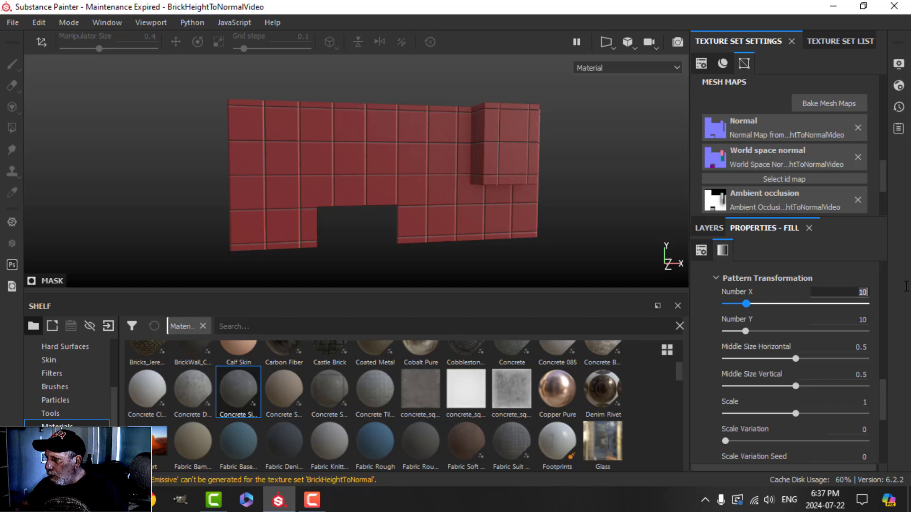
{"action": "left_click", "coordinate": [861, 319]}
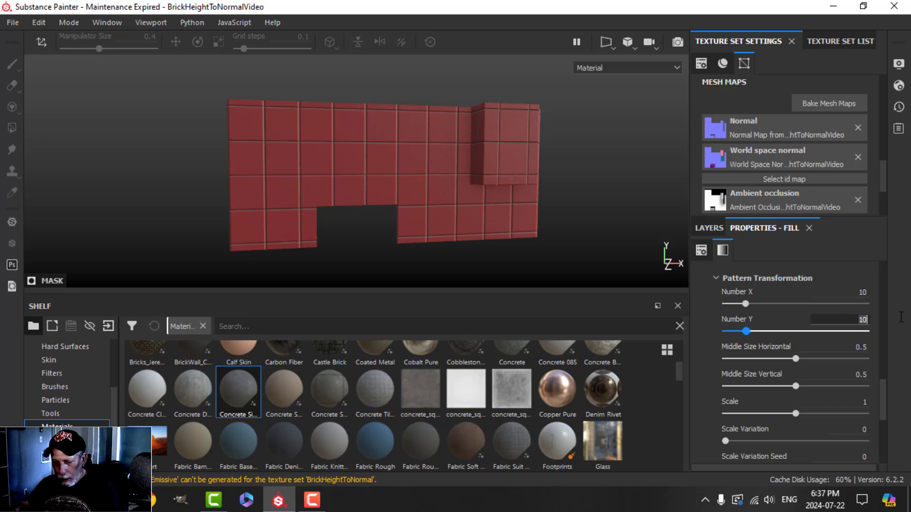
{"action": "key", "text": "BackSpace"}
{"action": "key", "text": "BackSpace"}
{"action": "type", "text": "20"}
{"action": "key", "text": "Return"}
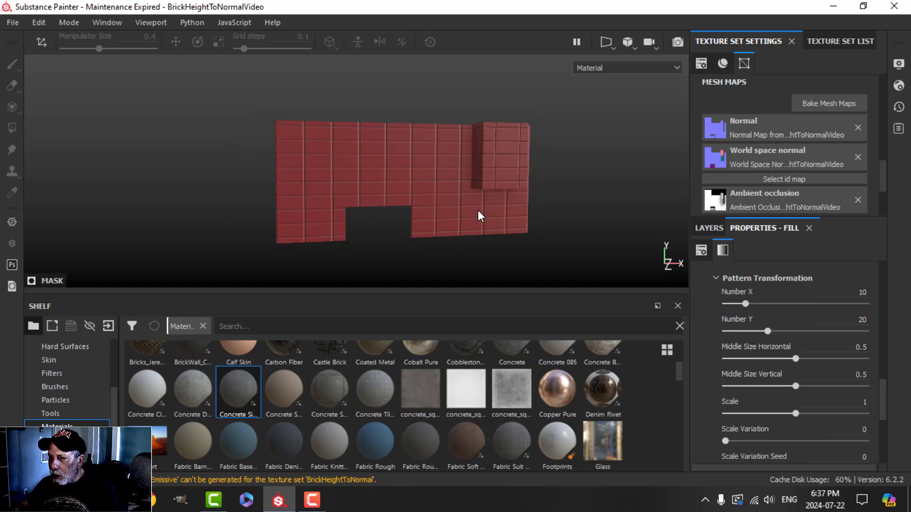
Step: Set the Tile Generator's Offset to 0.5 so the rows stagger like bricks
{"action": "scroll", "coordinate": [803, 405], "scroll_direction": "down", "scroll_amount": 3}
{"action": "scroll", "coordinate": [804, 405], "scroll_direction": "down", "scroll_amount": 1}
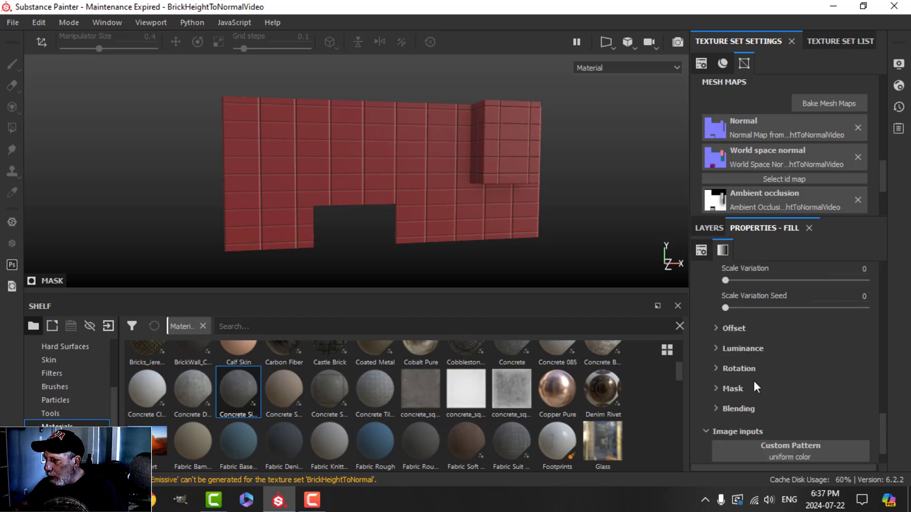
{"action": "left_click", "coordinate": [716, 329]}
{"action": "scroll", "coordinate": [790, 371], "scroll_direction": "down", "scroll_amount": 3}
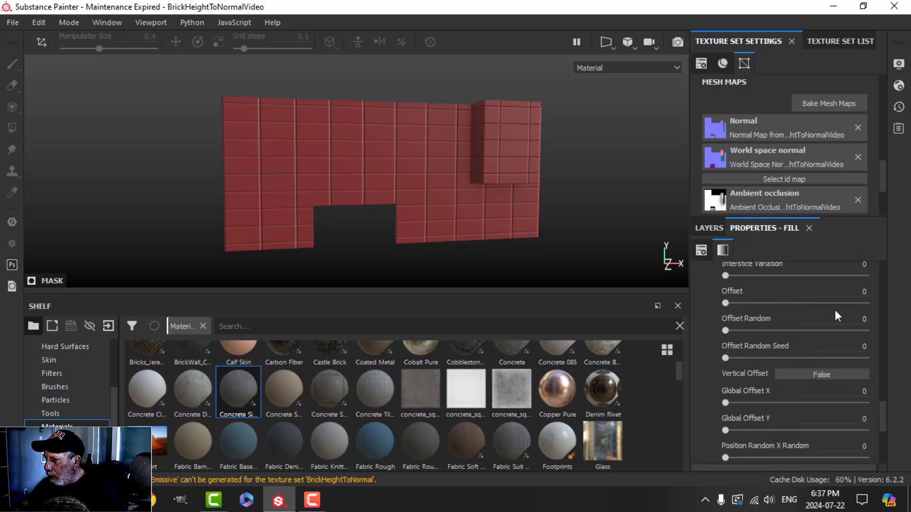
{"action": "left_click", "coordinate": [854, 291]}
{"action": "type", "text": "0."}
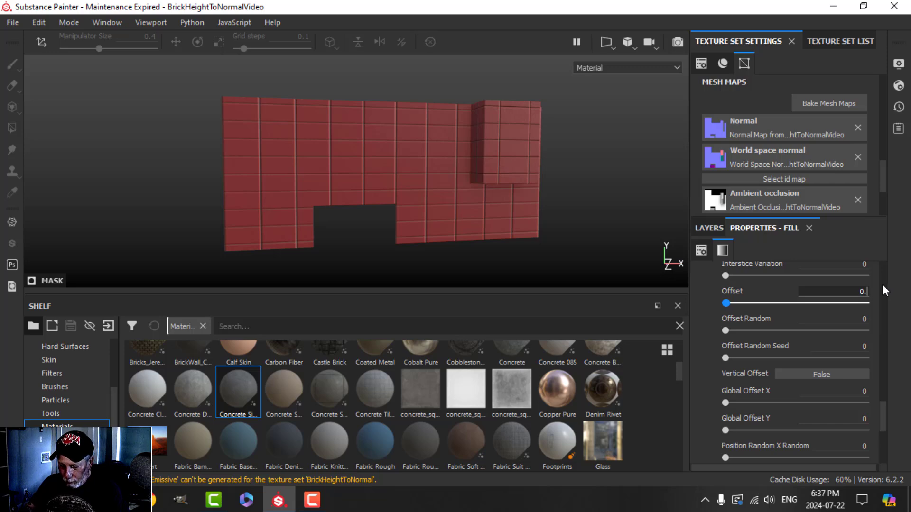
{"action": "type", "text": "5"}
{"action": "key", "text": "Return"}
{"action": "scroll", "coordinate": [390, 172], "scroll_direction": "down", "scroll_amount": 2}
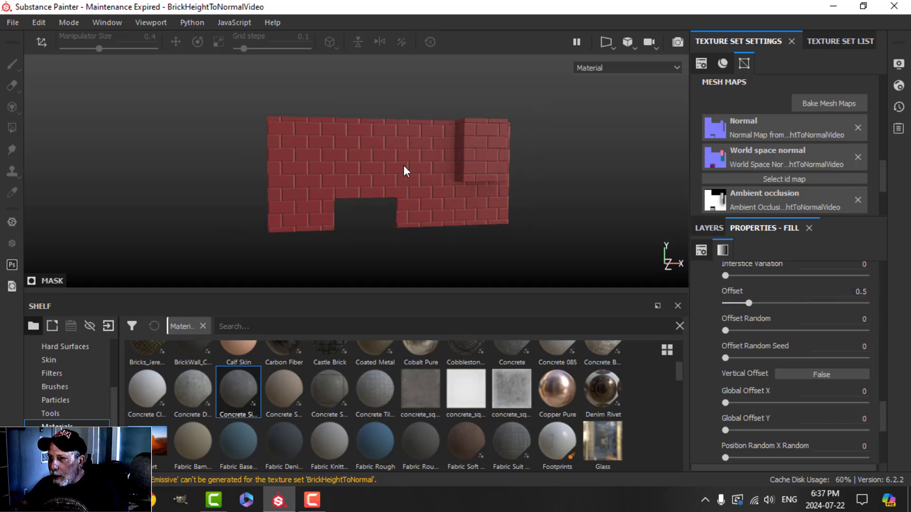
{"action": "scroll", "coordinate": [404, 169], "scroll_direction": "up", "scroll_amount": 3}
{"action": "left_click_drag", "start_coordinate": [404, 169], "coordinate": [479, 152], "text": "alt"}
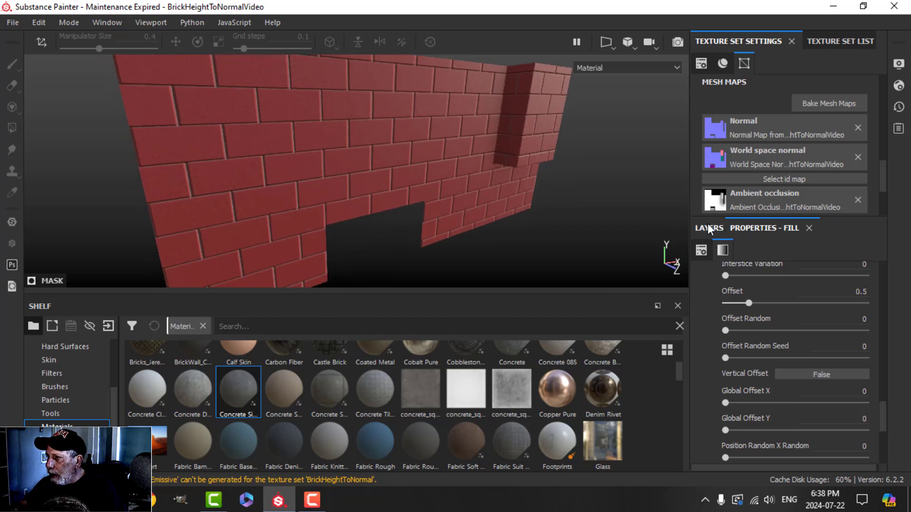
Step: Search the materials for ROCK and assign the Rock Face material to Fill layer 1
{"action": "left_click", "coordinate": [708, 228]}
{"action": "left_click", "coordinate": [713, 280]}
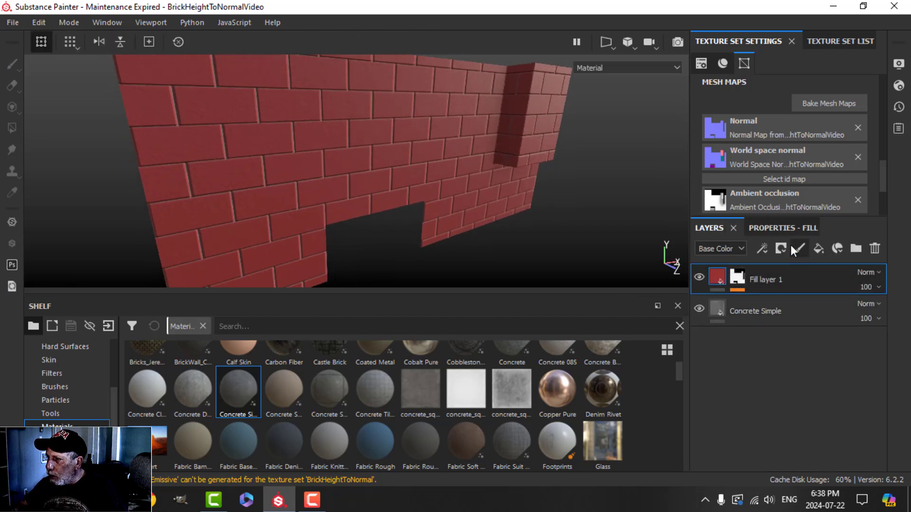
{"action": "left_click", "coordinate": [782, 228]}
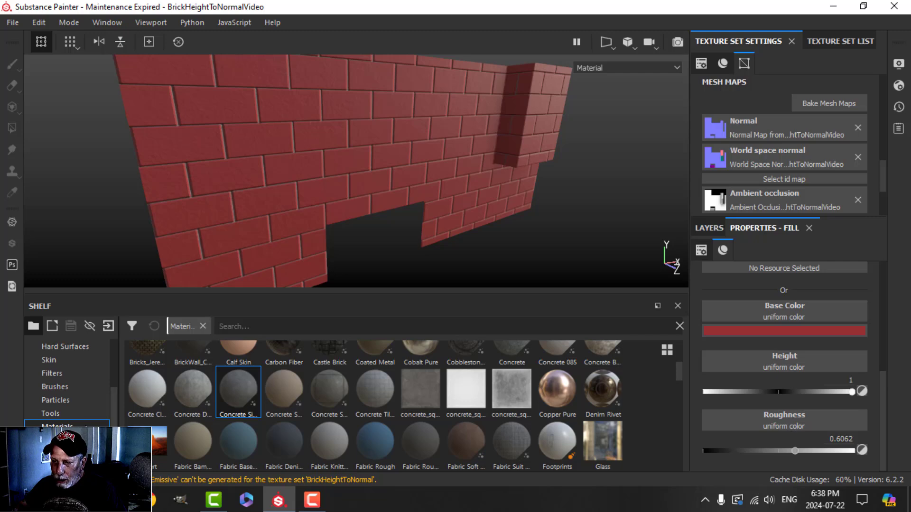
{"action": "type", "text": "ROCK"}
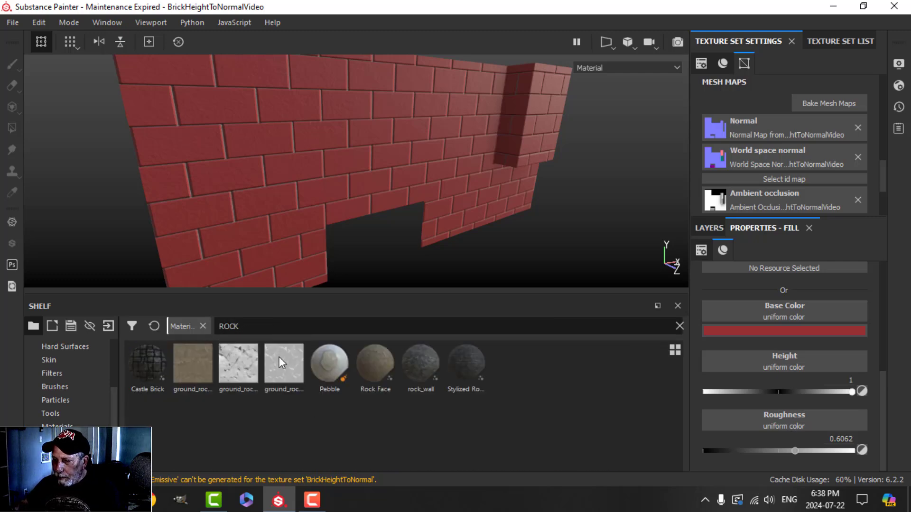
{"action": "mouse_move", "coordinate": [376, 366]}
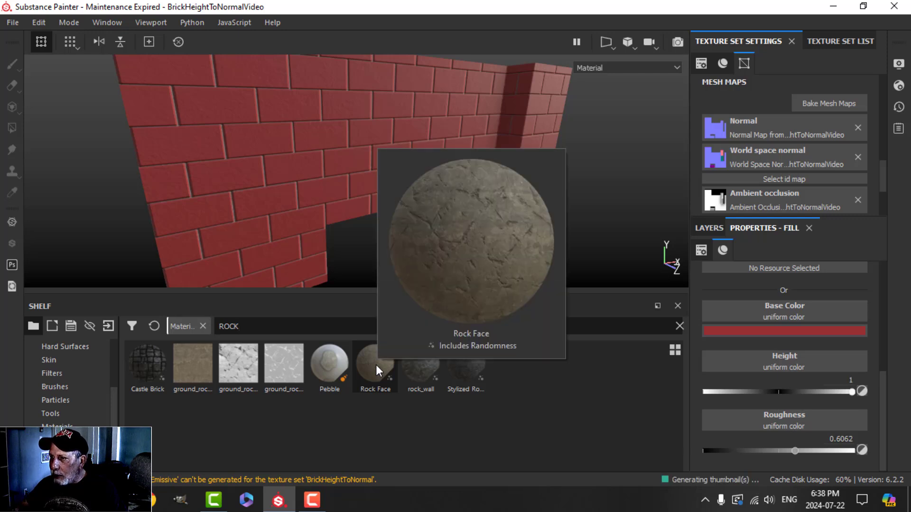
{"action": "left_click_drag", "start_coordinate": [376, 366], "coordinate": [763, 314]}
Step: Hide and show the Concrete Simple layer to compare the joints between the bricks
{"action": "left_click_drag", "start_coordinate": [409, 211], "coordinate": [434, 178], "text": "alt"}
{"action": "left_click", "coordinate": [709, 228]}
{"action": "left_click", "coordinate": [700, 307]}
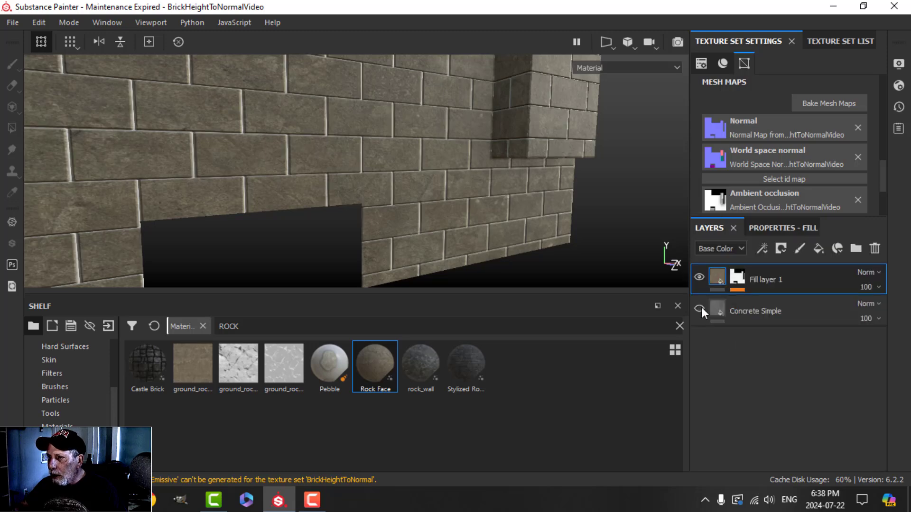
{"action": "left_click", "coordinate": [700, 308]}
Step: Darken the Concrete Color of the Concrete Simple layer to a dark grey for the joints
{"action": "left_click", "coordinate": [720, 310]}
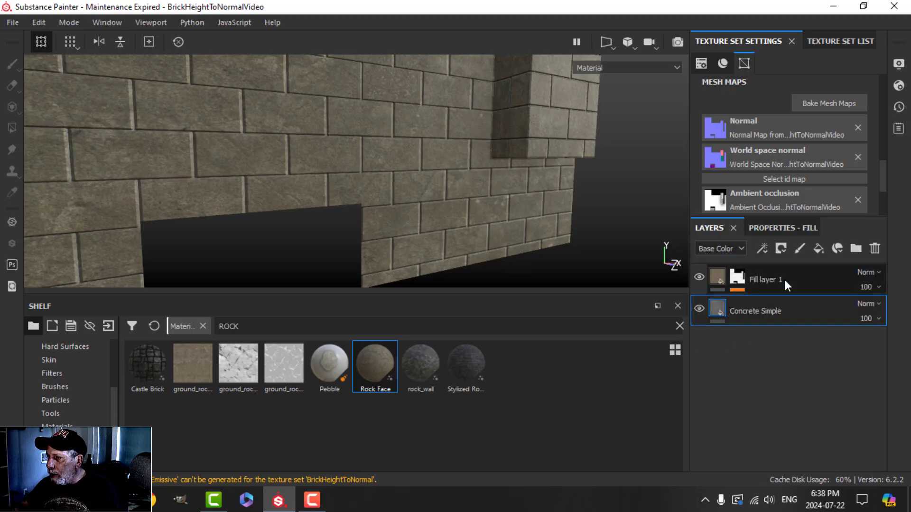
{"action": "left_click", "coordinate": [776, 229]}
{"action": "left_click", "coordinate": [792, 363]}
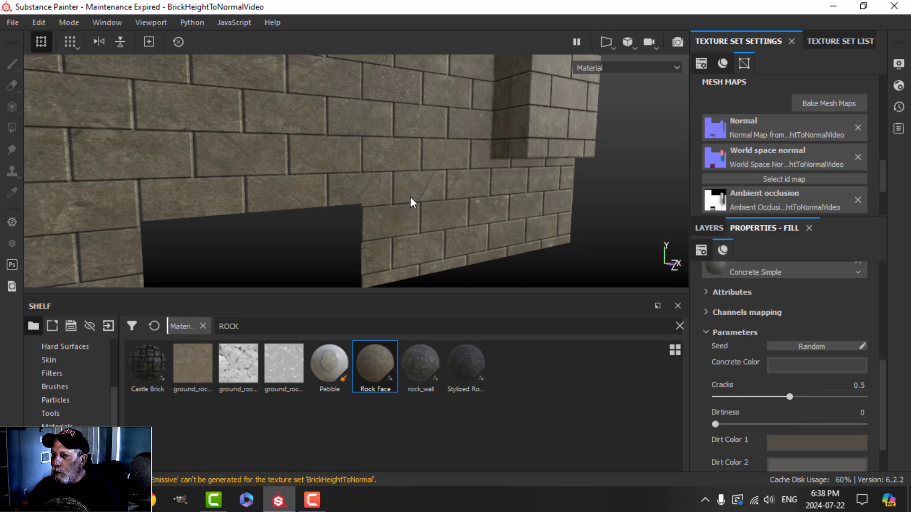
{"action": "left_click_drag", "start_coordinate": [414, 203], "coordinate": [389, 192], "text": "alt"}
{"action": "scroll", "coordinate": [459, 200], "scroll_direction": "down", "scroll_amount": 5}
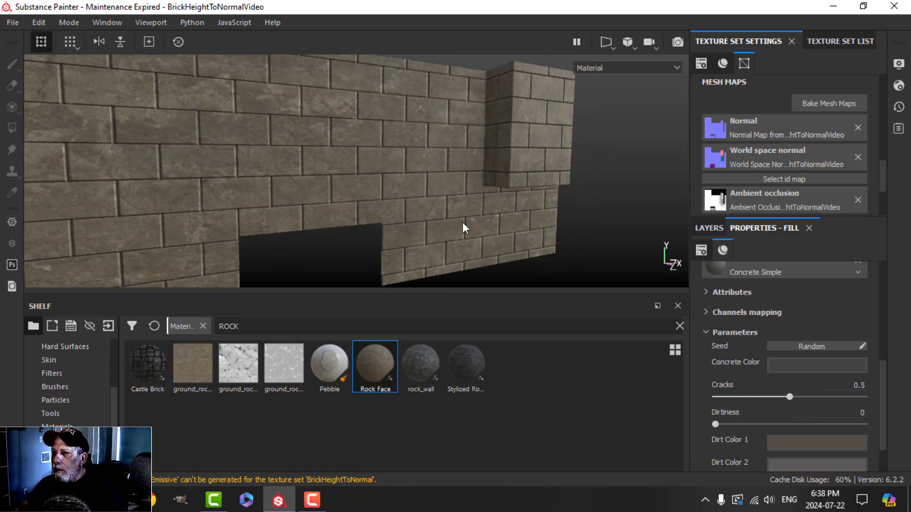
{"action": "left_click_drag", "start_coordinate": [464, 228], "coordinate": [437, 203], "text": "alt"}
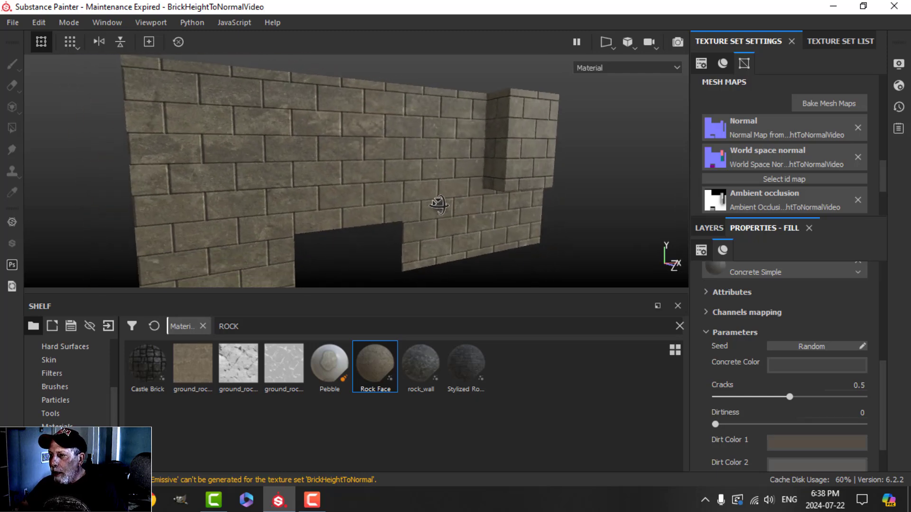
Step: Rename Fill layer 1 to BRICKS
{"action": "left_click", "coordinate": [708, 228]}
{"action": "double_click", "coordinate": [768, 279]}
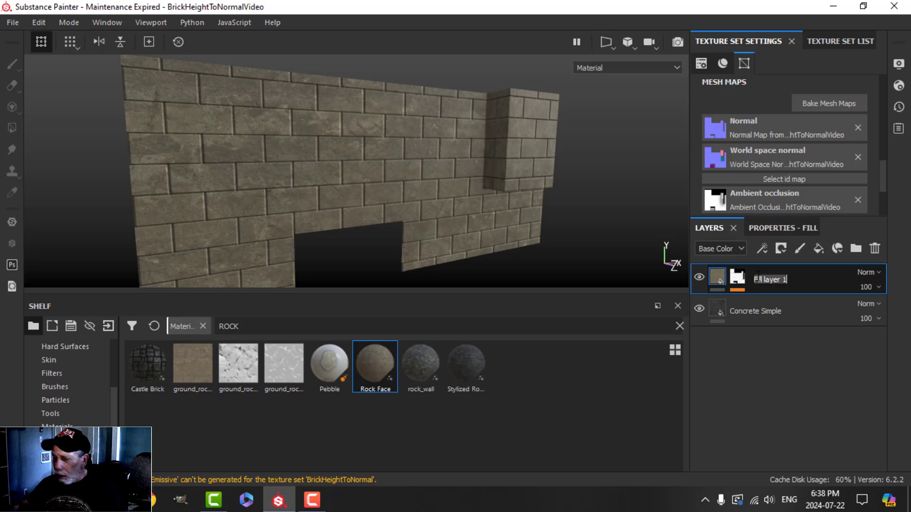
{"action": "type", "text": "BR"}
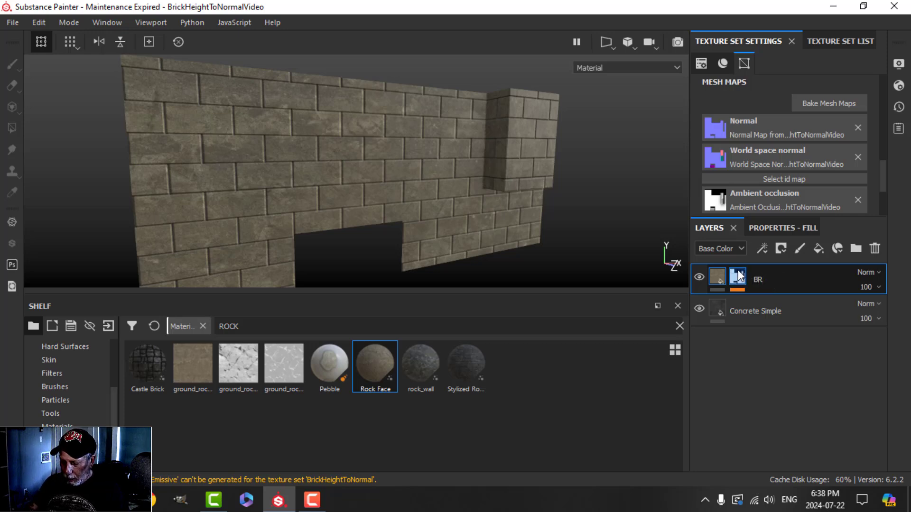
{"action": "type", "text": "ICKS"}
{"action": "key", "text": "Return"}
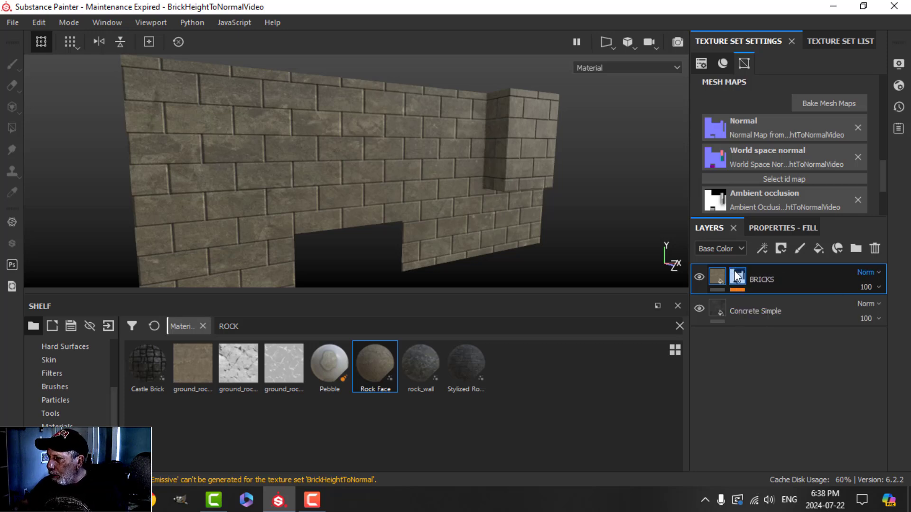
Step: Add a Blur Slope filter above the Tile Generator in the BRICKS layer's mask
{"action": "left_click", "coordinate": [778, 303]}
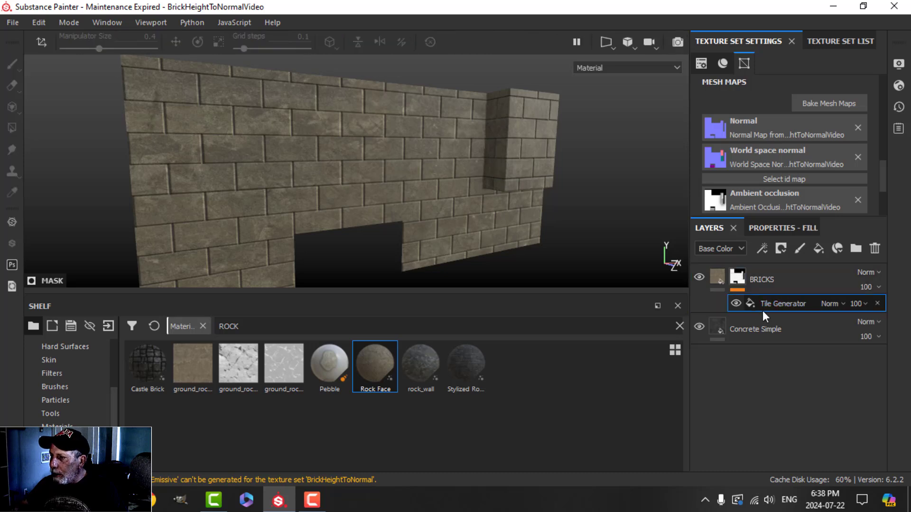
{"action": "left_click", "coordinate": [763, 247]}
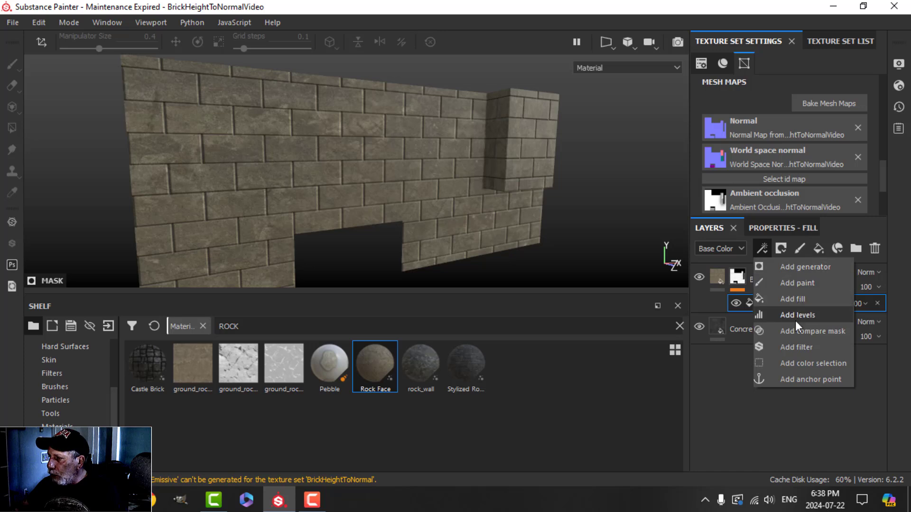
{"action": "left_click", "coordinate": [793, 345]}
{"action": "left_click", "coordinate": [785, 229]}
{"action": "left_click", "coordinate": [787, 270]}
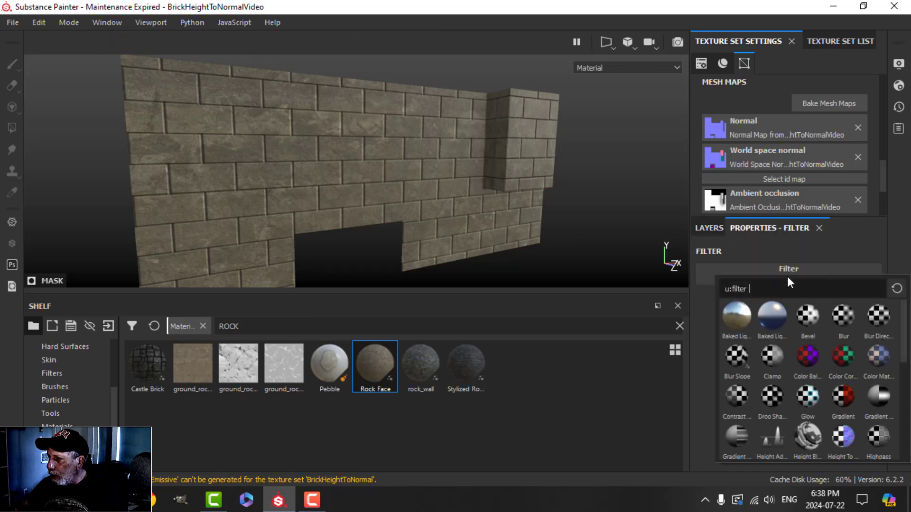
{"action": "left_click", "coordinate": [728, 356]}
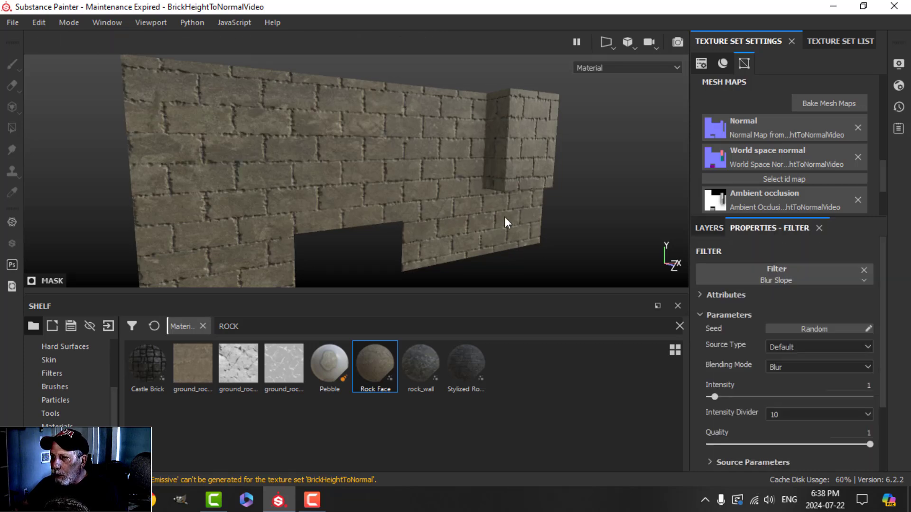
{"action": "scroll", "coordinate": [503, 217], "scroll_direction": "up", "scroll_amount": 2}
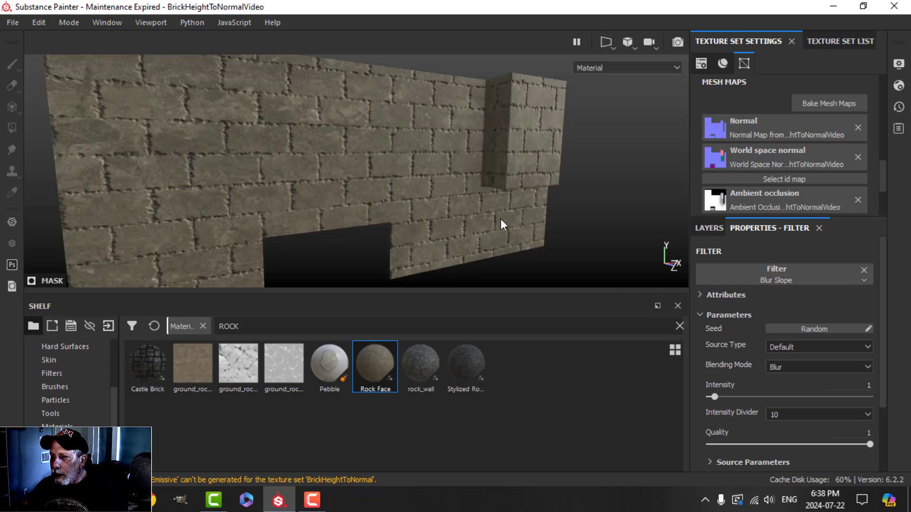
Step: Set the Blur Slope filter's Blending Mode to Min, Intensity Divider to 100 and Intensity to 2.55
{"action": "left_click", "coordinate": [783, 365]}
{"action": "left_click", "coordinate": [776, 388]}
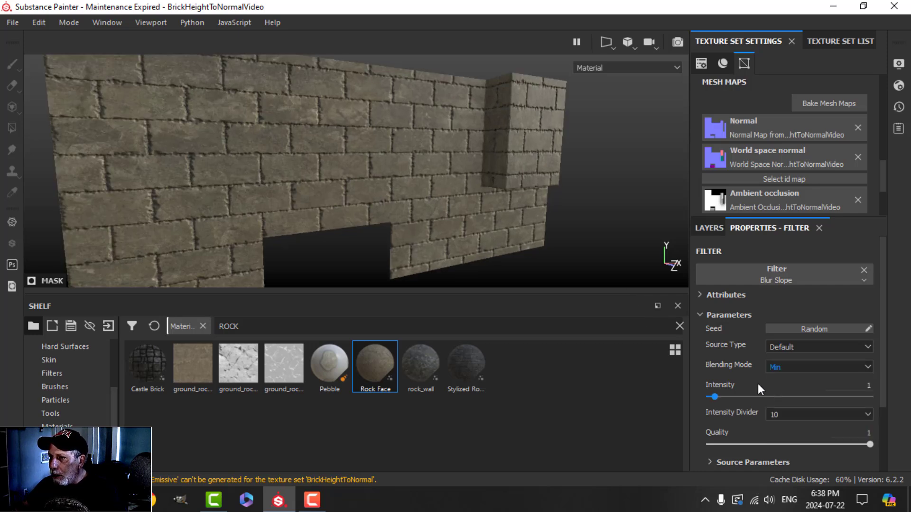
{"action": "left_click", "coordinate": [784, 413]}
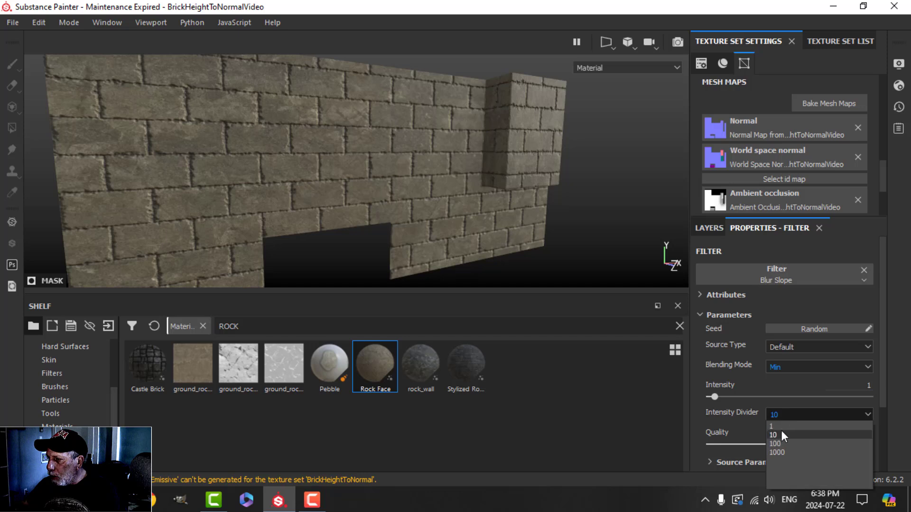
{"action": "left_click", "coordinate": [779, 442]}
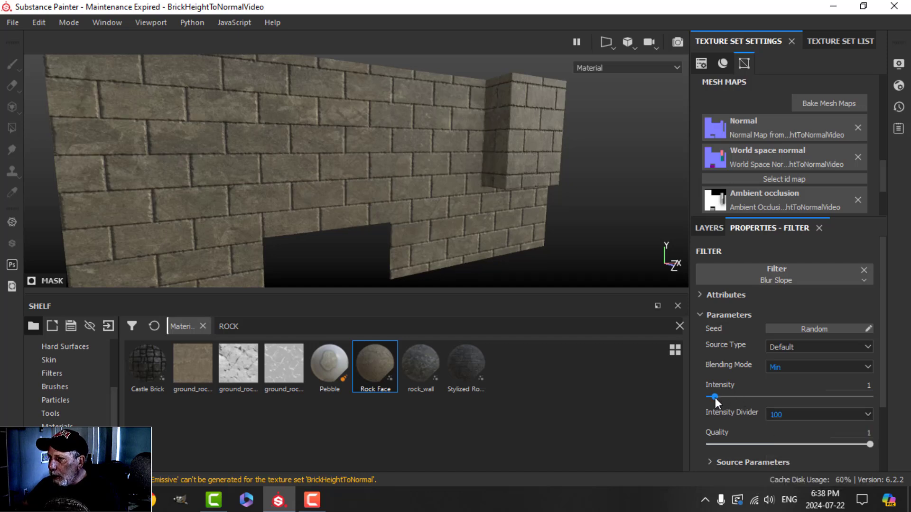
{"action": "left_click_drag", "start_coordinate": [716, 398], "coordinate": [722, 397]}
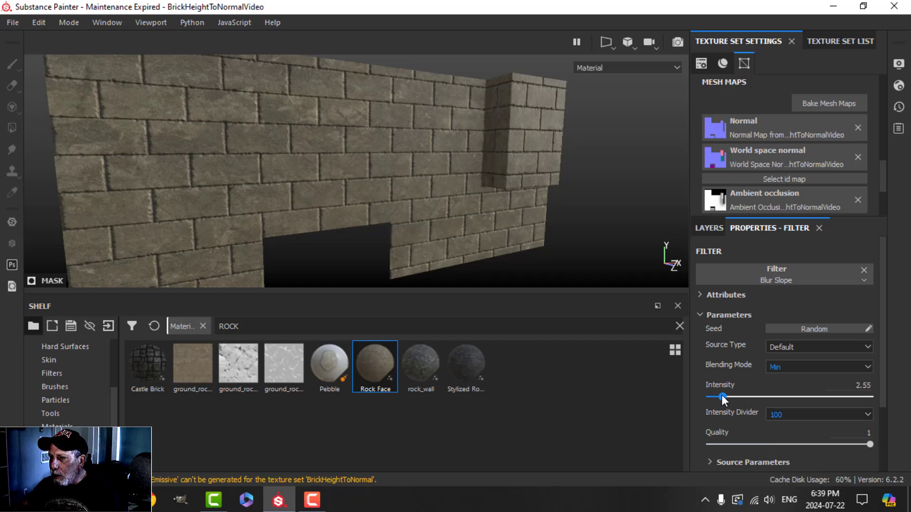
{"action": "left_click_drag", "start_coordinate": [301, 138], "coordinate": [288, 121], "text": "alt"}
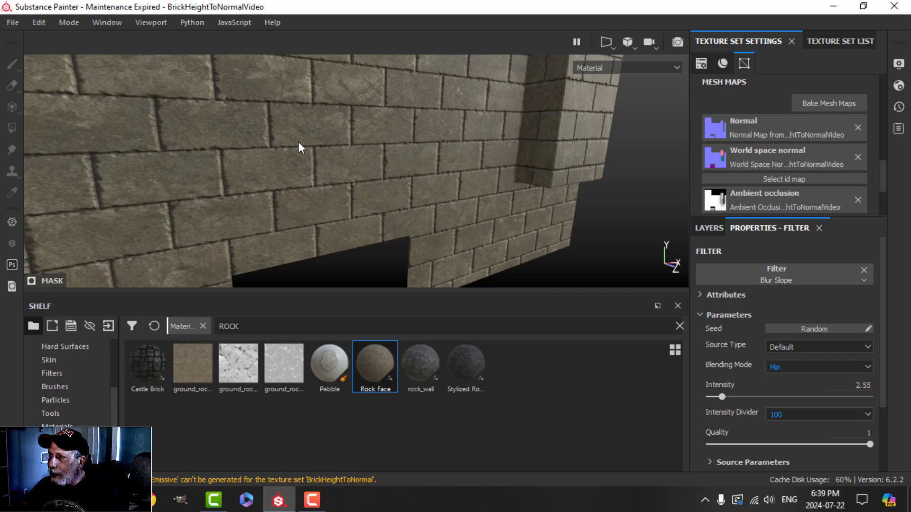
{"action": "mouse_move", "coordinate": [298, 114]}
{"action": "left_mouse_down", "text": "alt"}
{"action": "mouse_move", "coordinate": [349, 151]}
{"action": "mouse_move", "coordinate": [372, 146]}
{"action": "mouse_move", "coordinate": [403, 161]}
{"action": "left_mouse_up", "text": "alt"}
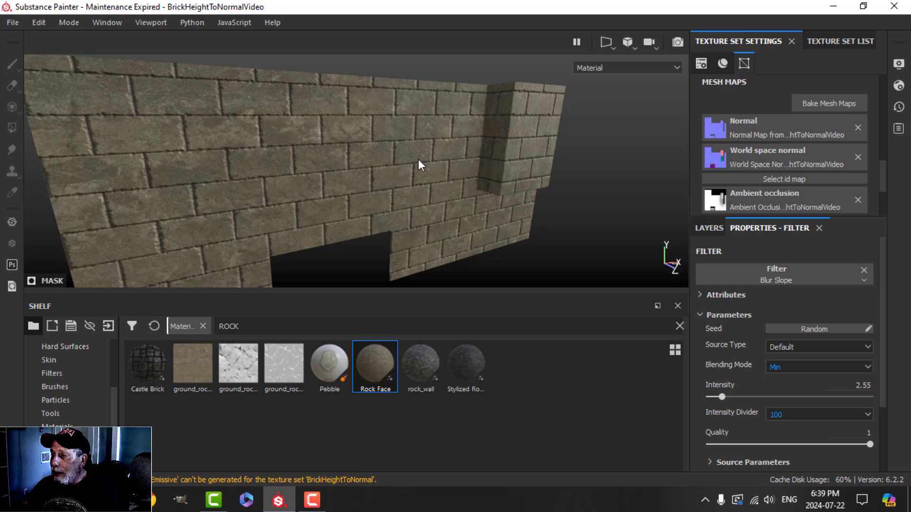
{"action": "left_click_drag", "start_coordinate": [366, 152], "coordinate": [408, 147], "text": "alt"}
Step: Review the brick relief on the wall and the Height setting in the BRICKS fill's properties
{"action": "left_click", "coordinate": [708, 228]}
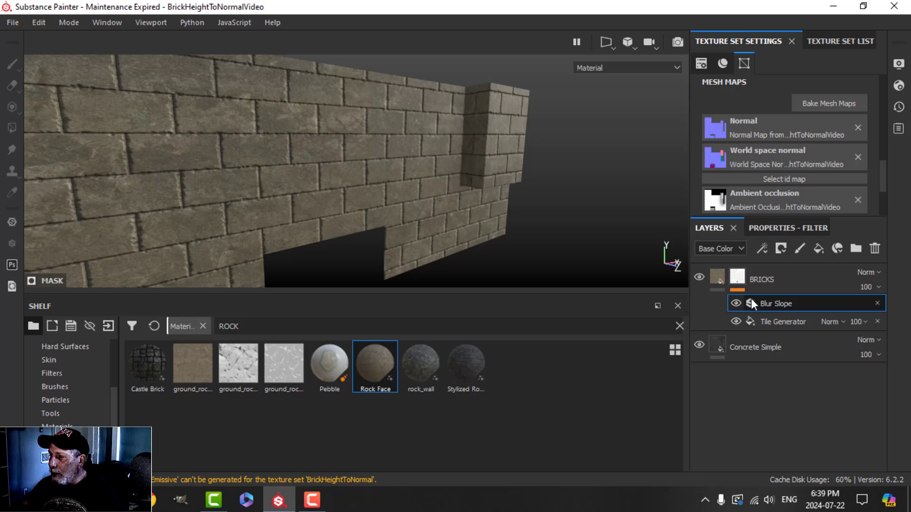
{"action": "left_click_drag", "start_coordinate": [408, 211], "coordinate": [368, 182], "text": "alt"}
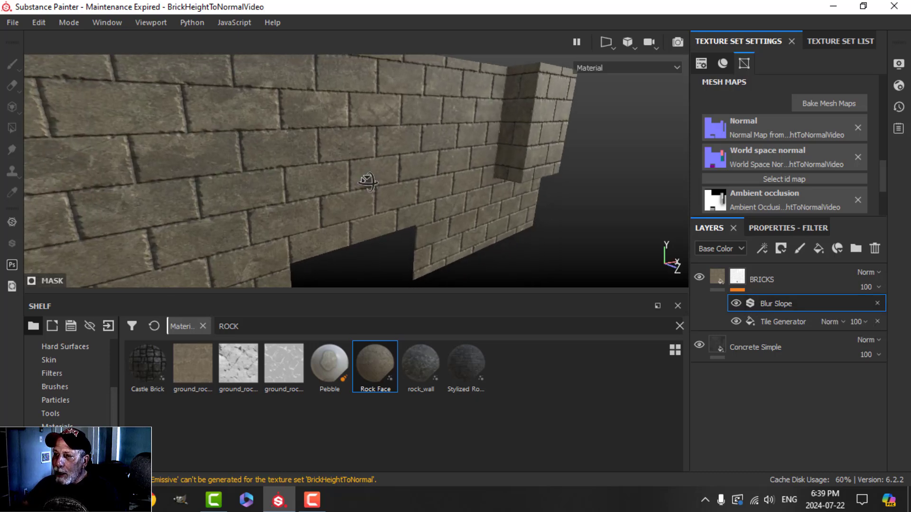
{"action": "left_click", "coordinate": [710, 275]}
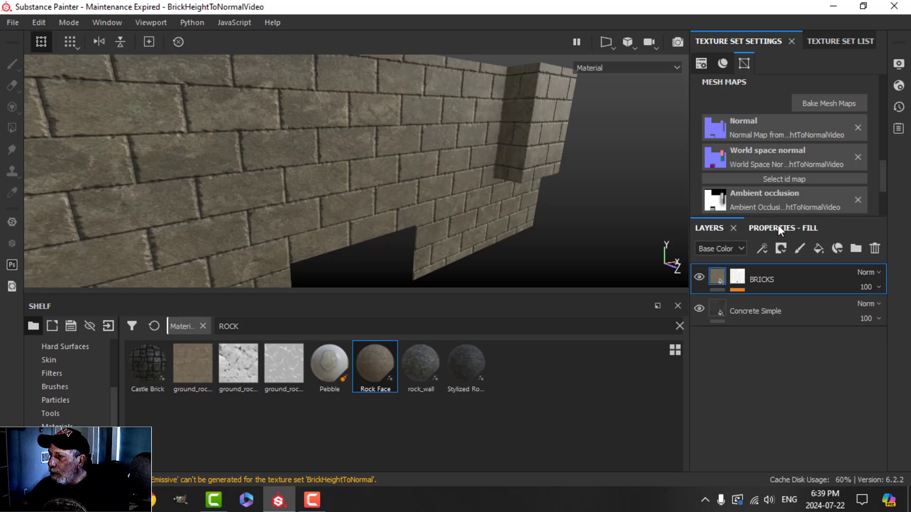
{"action": "left_click", "coordinate": [778, 228]}
{"action": "scroll", "coordinate": [845, 425], "scroll_direction": "down", "scroll_amount": 1}
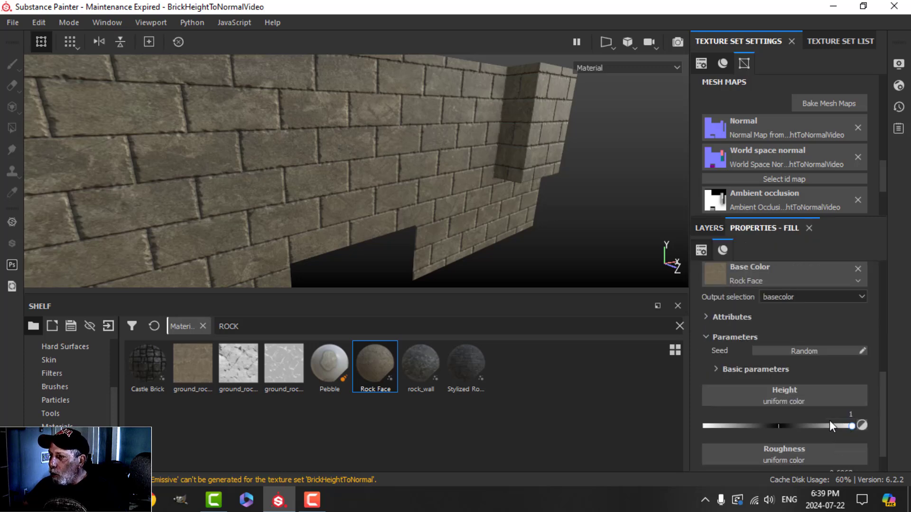
{"action": "left_click", "coordinate": [712, 226]}
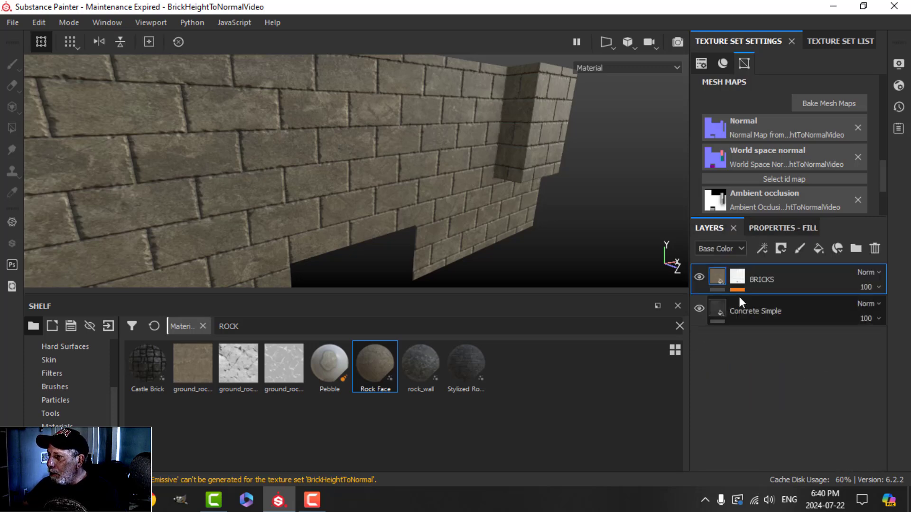
Step: Set the Tile Generator's Pattern Specific to 0.76 and Scale to 0.94 in the BRICKS mask
{"action": "left_click", "coordinate": [737, 276]}
{"action": "left_click", "coordinate": [786, 228]}
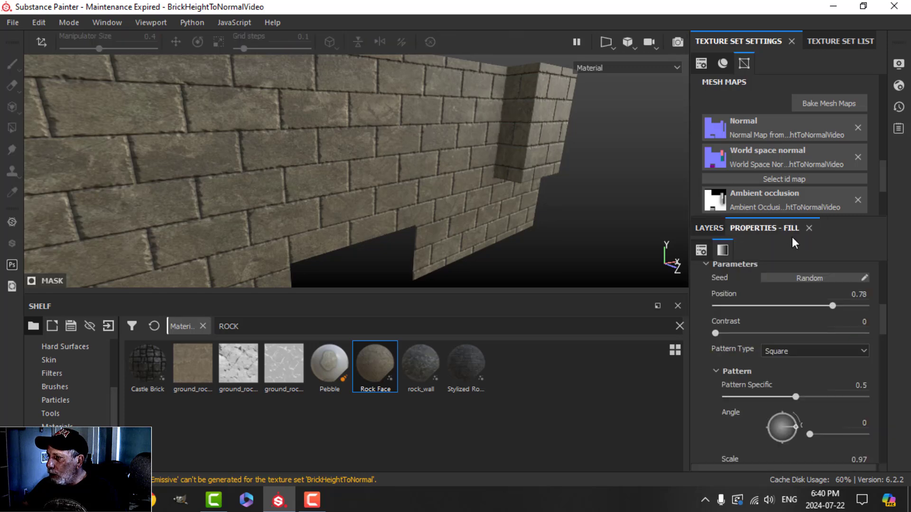
{"action": "scroll", "coordinate": [807, 342], "scroll_direction": "down", "scroll_amount": 2}
{"action": "left_click_drag", "start_coordinate": [798, 357], "coordinate": [857, 352]}
{"action": "scroll", "coordinate": [810, 382], "scroll_direction": "down", "scroll_amount": 2}
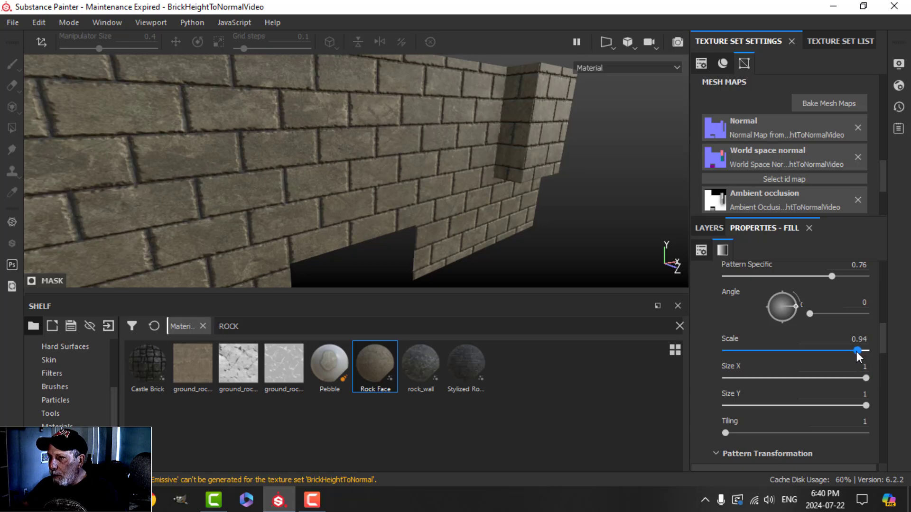
{"action": "left_click_drag", "start_coordinate": [282, 218], "coordinate": [257, 191], "text": "alt"}
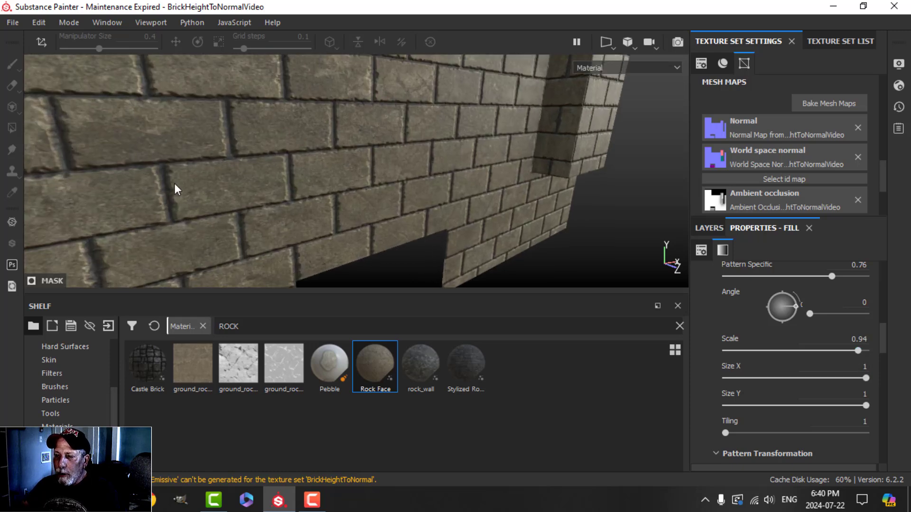
{"action": "left_click_drag", "start_coordinate": [175, 198], "coordinate": [317, 204], "text": "alt"}
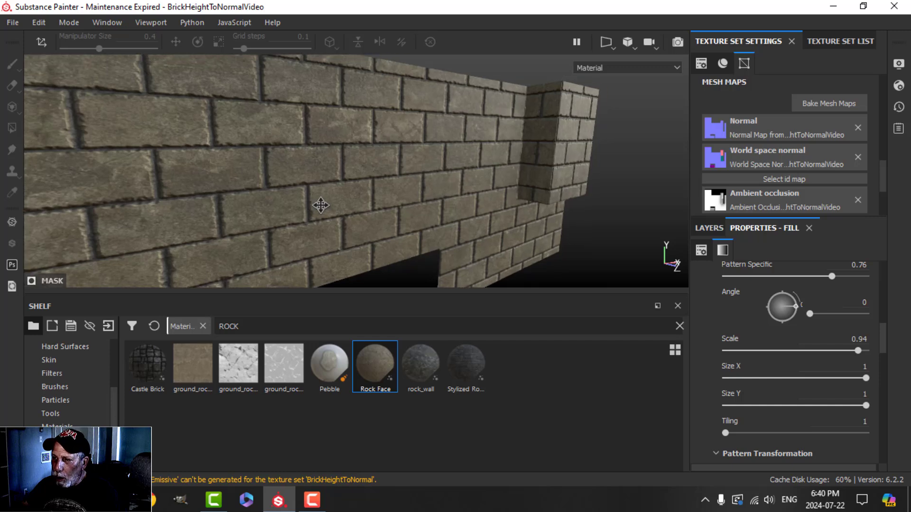
{"action": "left_click_drag", "start_coordinate": [269, 184], "coordinate": [403, 198], "text": "alt"}
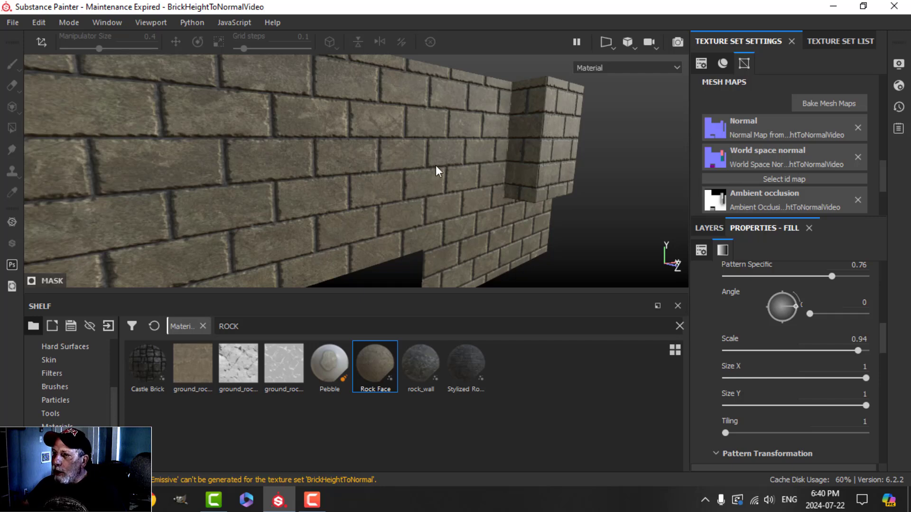
Step: Add another filter to the BRICKS mask and try to assign Height To Normal to it
{"action": "left_click", "coordinate": [709, 228]}
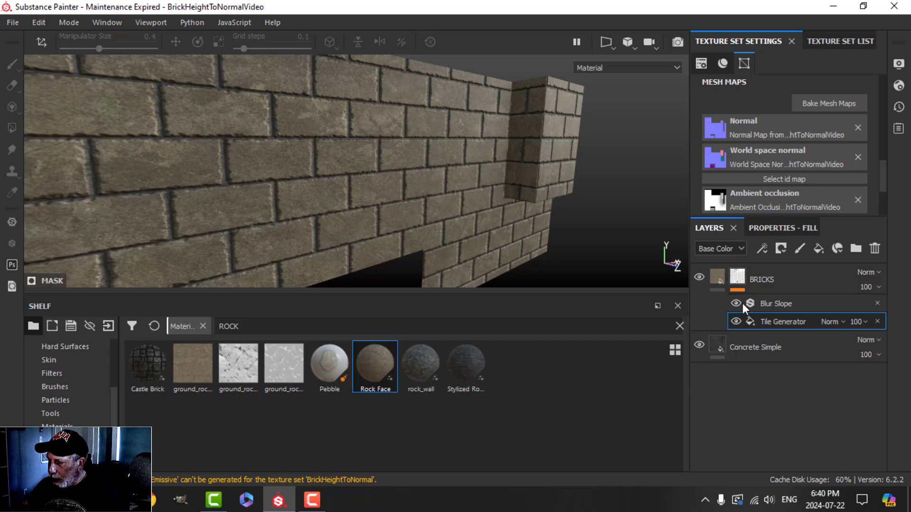
{"action": "left_click", "coordinate": [739, 279]}
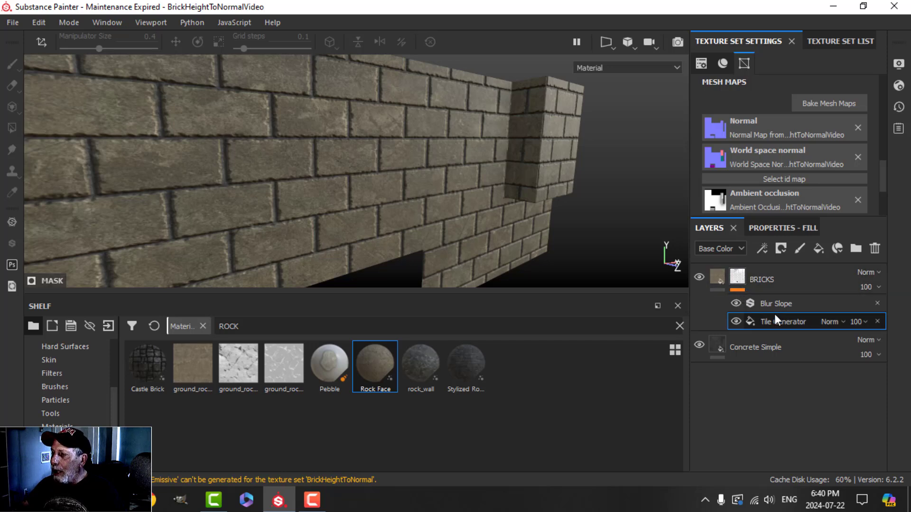
{"action": "left_click", "coordinate": [762, 249]}
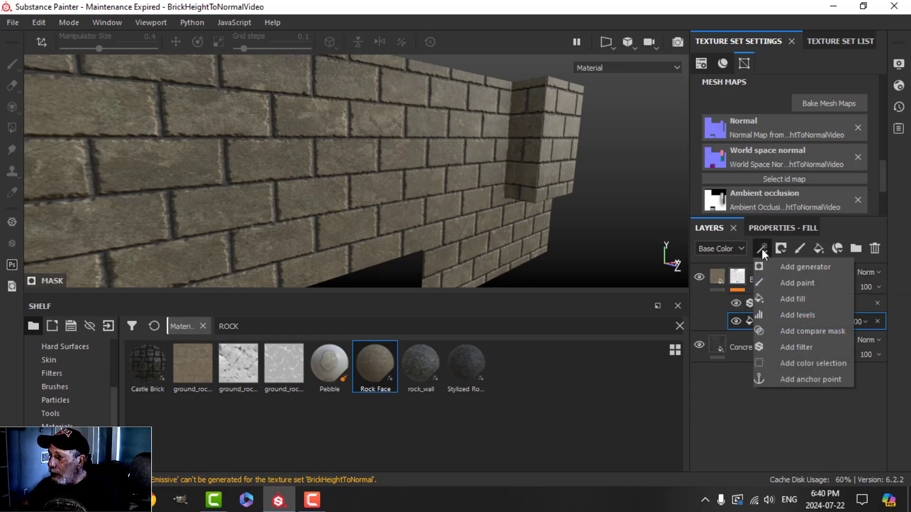
{"action": "left_click", "coordinate": [798, 344]}
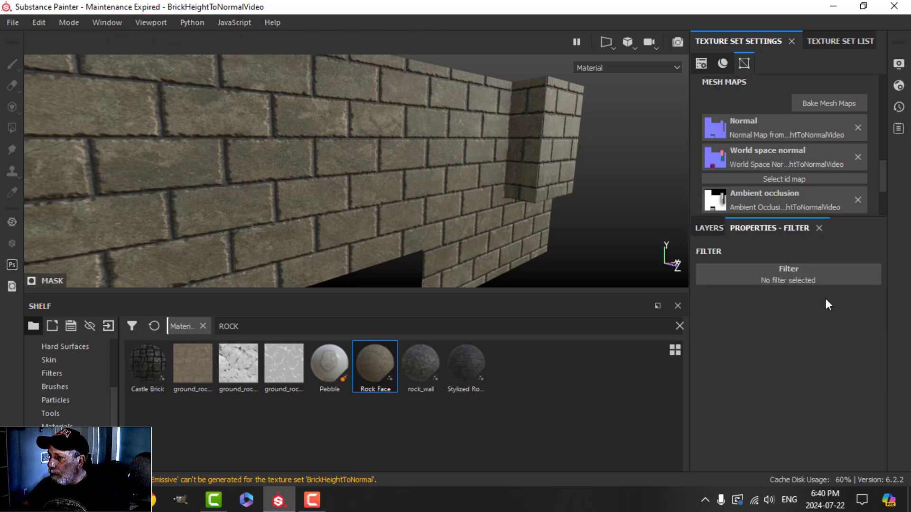
{"action": "left_click", "coordinate": [790, 269]}
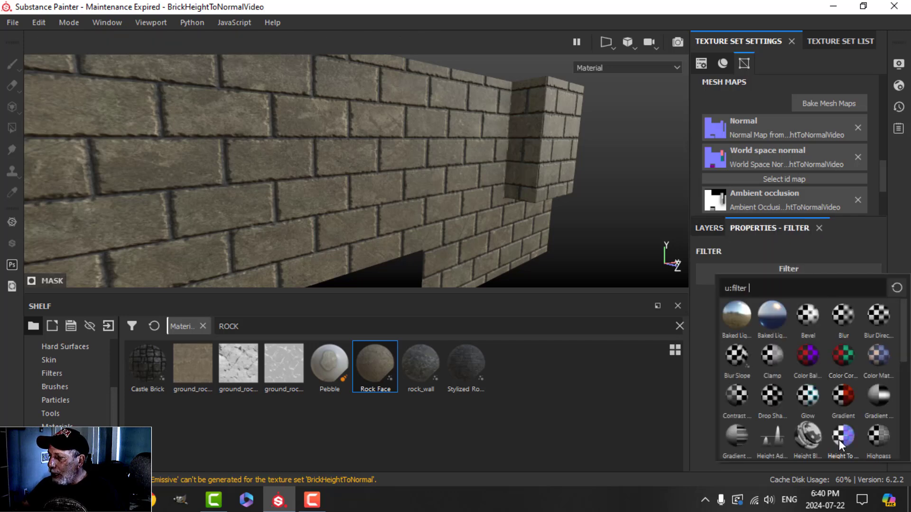
{"action": "mouse_move", "coordinate": [841, 441]}
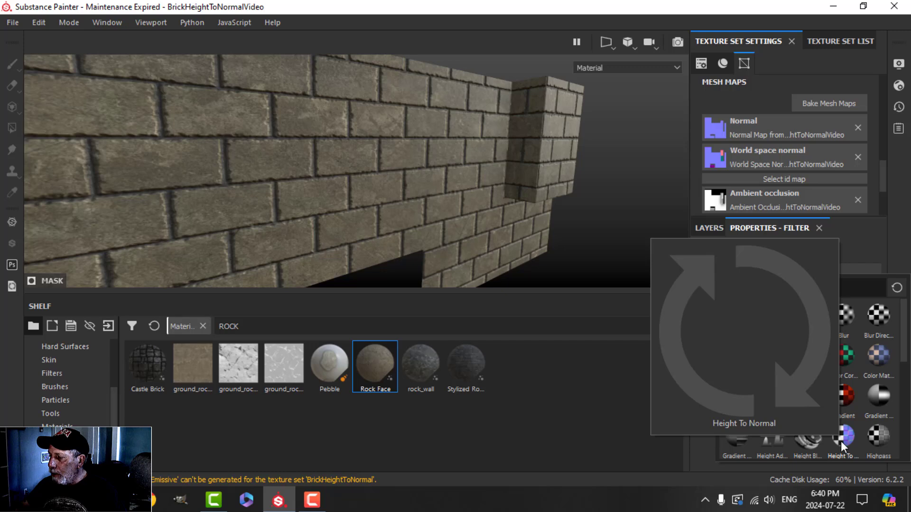
{"action": "left_click", "coordinate": [841, 442]}
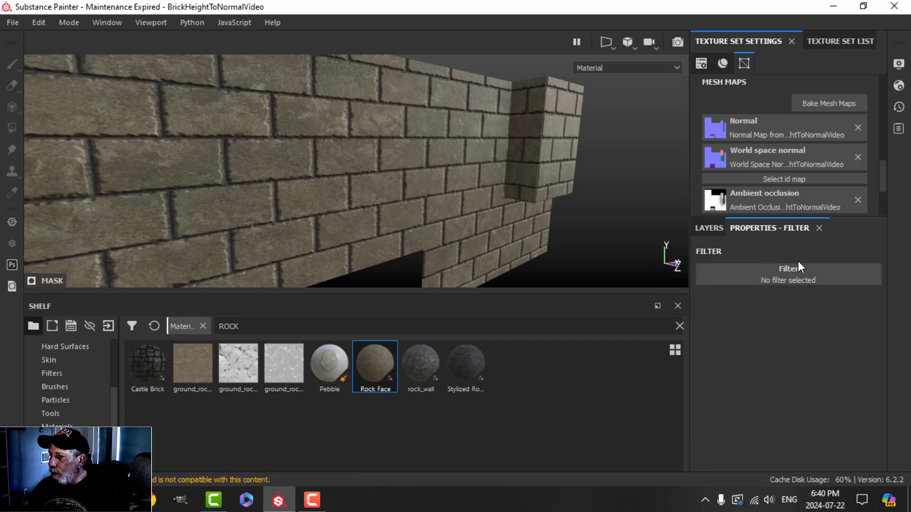
Step: Remove the unassigned filter from the BRICKS mask and add a Height To Normal filter to the BRICKS layer's material
{"action": "left_click", "coordinate": [710, 228]}
{"action": "left_click", "coordinate": [879, 321]}
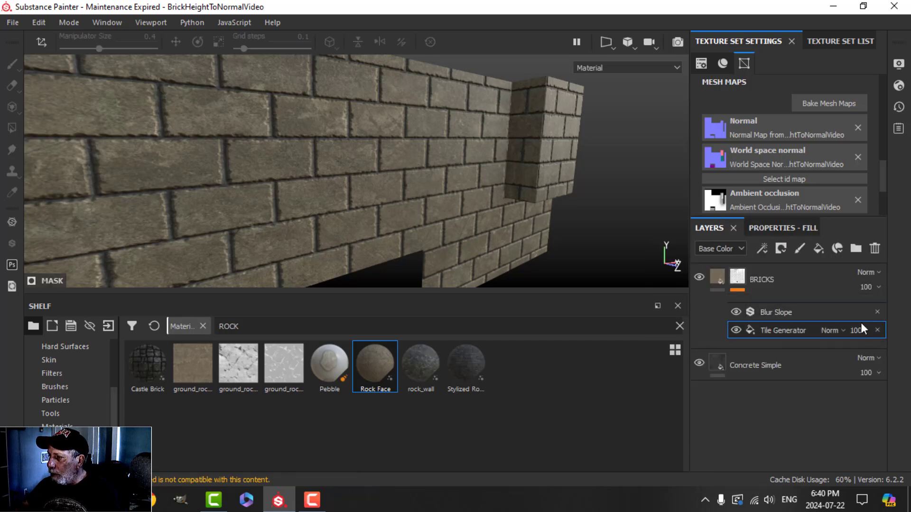
{"action": "left_click", "coordinate": [718, 275]}
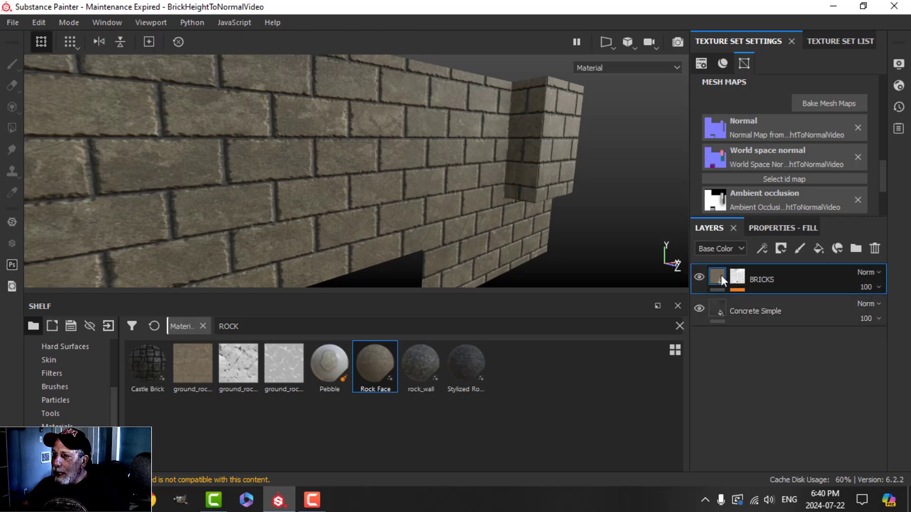
{"action": "left_click", "coordinate": [762, 248]}
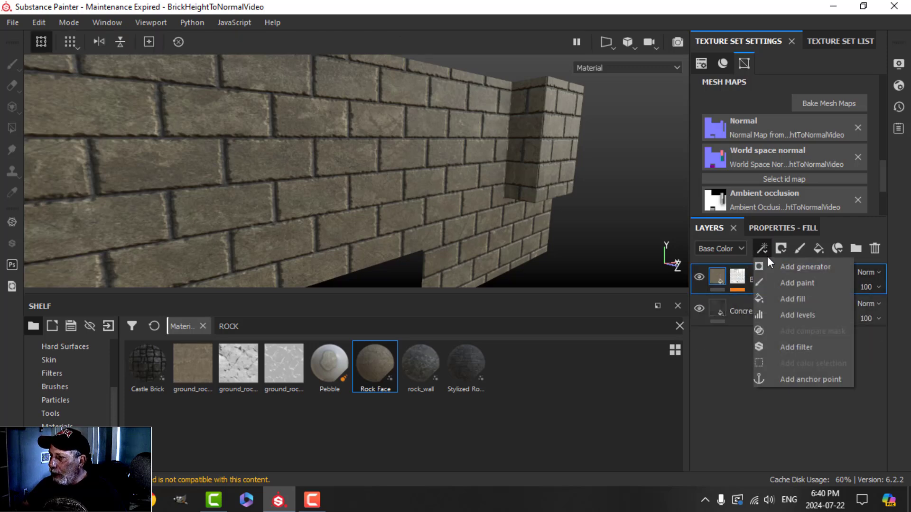
{"action": "left_click", "coordinate": [790, 345]}
{"action": "left_click", "coordinate": [788, 228]}
{"action": "left_click", "coordinate": [787, 285]}
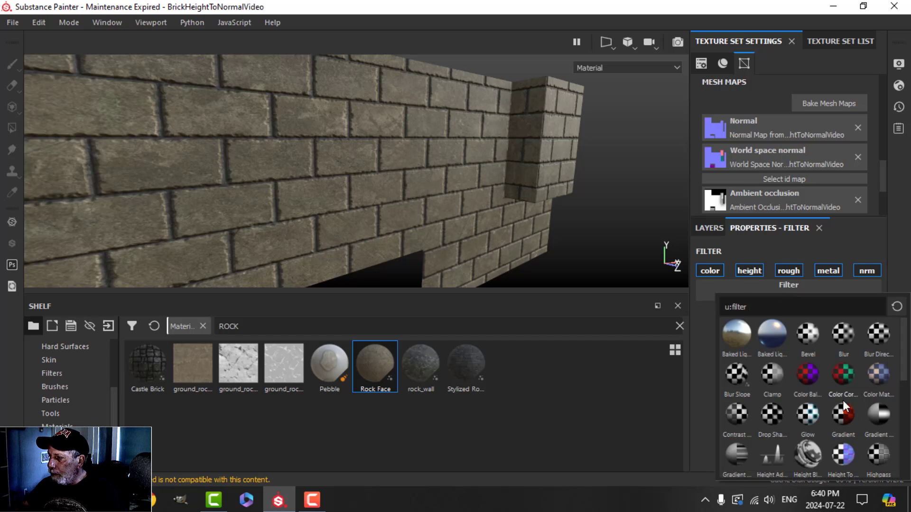
{"action": "left_click", "coordinate": [844, 455]}
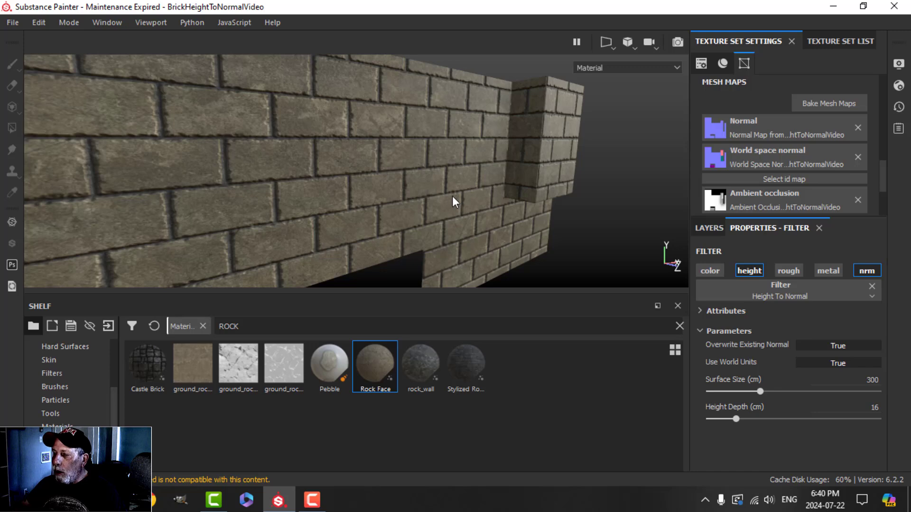
{"action": "left_click_drag", "start_coordinate": [393, 189], "coordinate": [436, 171], "text": "alt"}
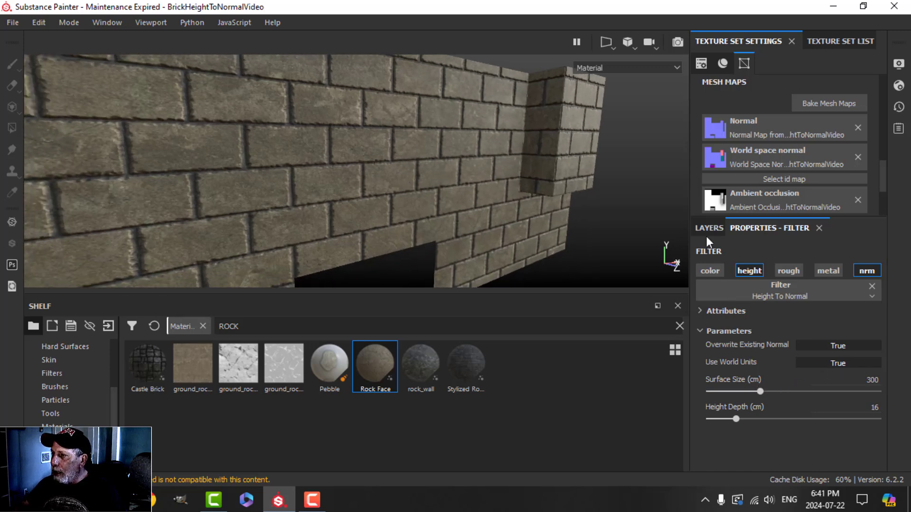
Step: Open the texture export settings and review the output maps of the PBR Metallic Roughness template
{"action": "left_click", "coordinate": [814, 40]}
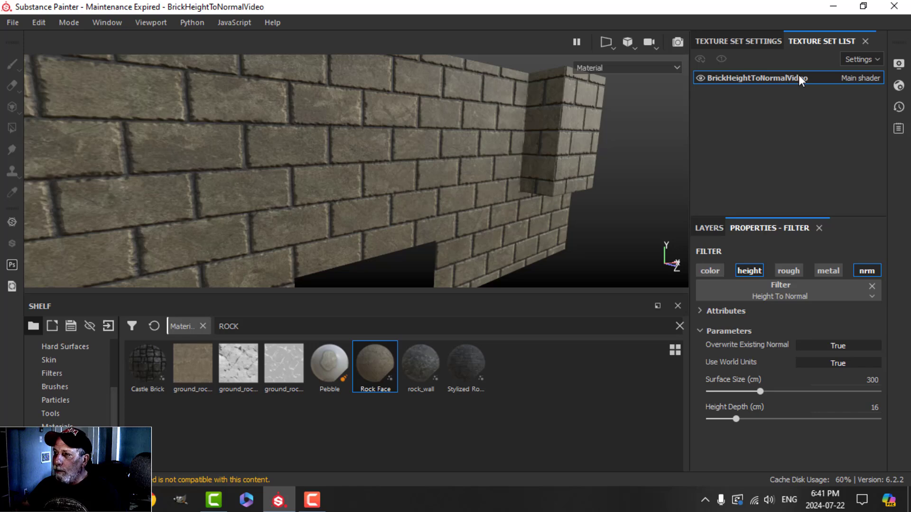
{"action": "left_click", "coordinate": [14, 21]}
{"action": "left_click", "coordinate": [64, 259]}
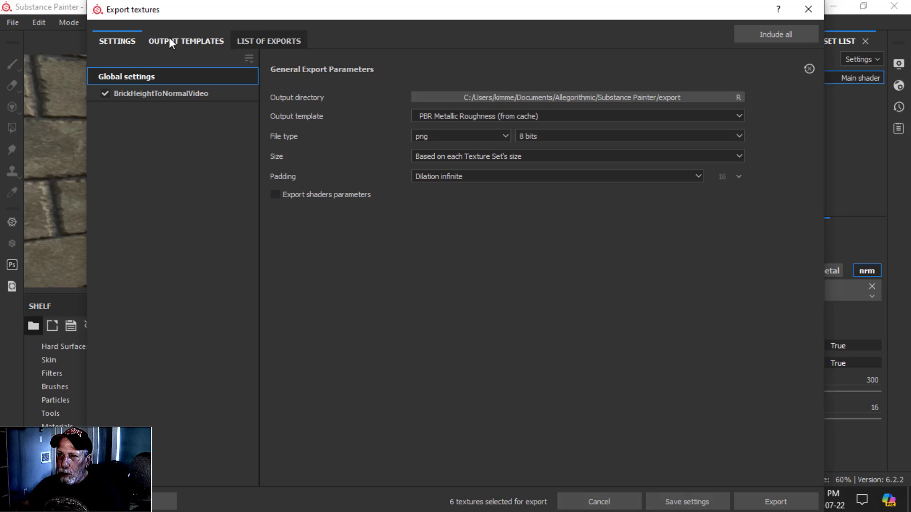
{"action": "left_click", "coordinate": [171, 41]}
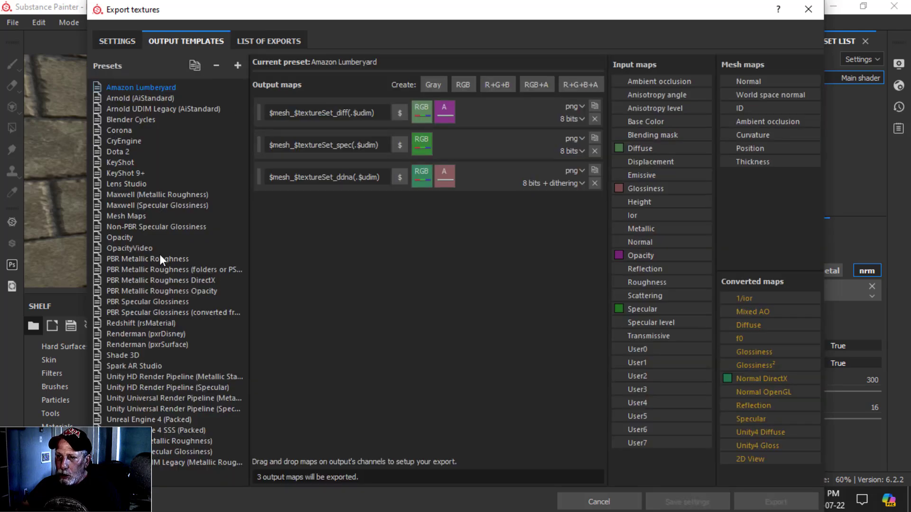
{"action": "left_click", "coordinate": [172, 195]}
{"action": "left_click", "coordinate": [161, 259]}
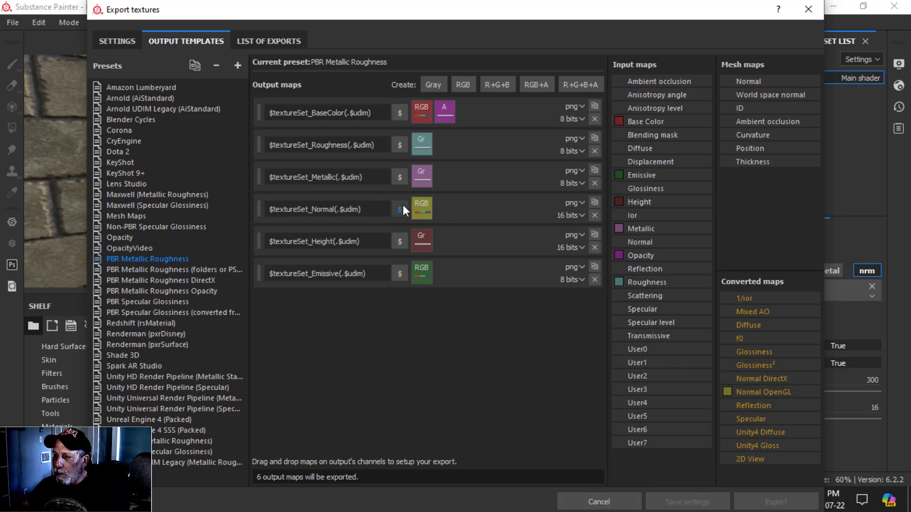
{"action": "left_click", "coordinate": [115, 41]}
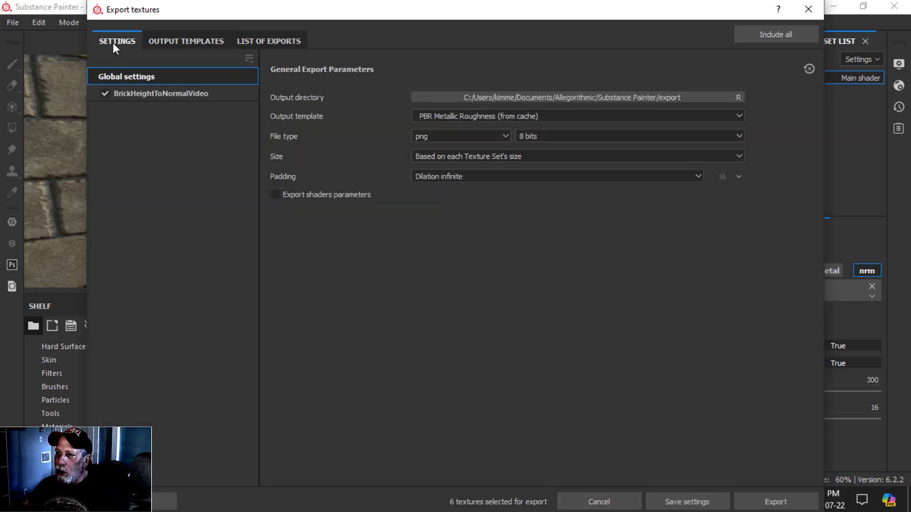
Step: Set the export output template to PBR Metallic Roughness and the output directory to BLENDER/TEXTURES BRICK HEIGHT TO NORMAL VIDEO
{"action": "left_click", "coordinate": [474, 116]}
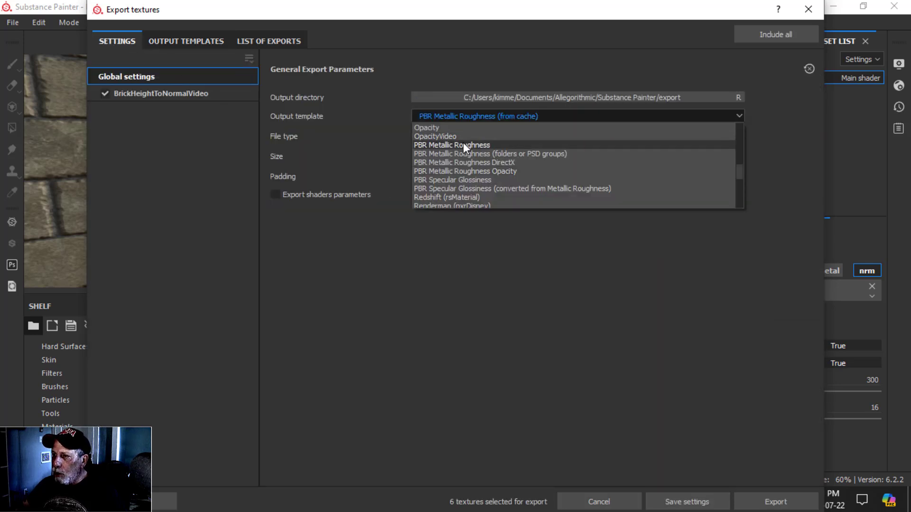
{"action": "left_click", "coordinate": [463, 142]}
{"action": "left_click", "coordinate": [491, 96]}
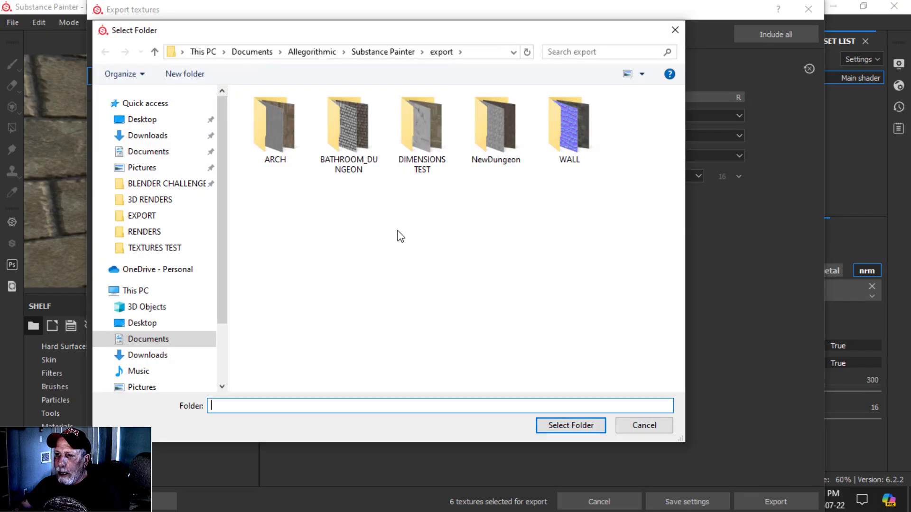
{"action": "left_click", "coordinate": [143, 215]}
{"action": "left_click", "coordinate": [357, 52]}
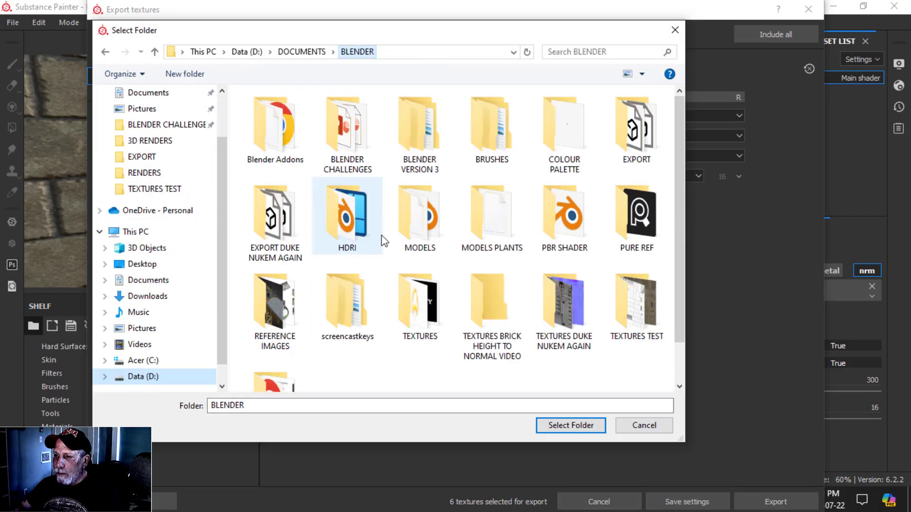
{"action": "left_click", "coordinate": [491, 290]}
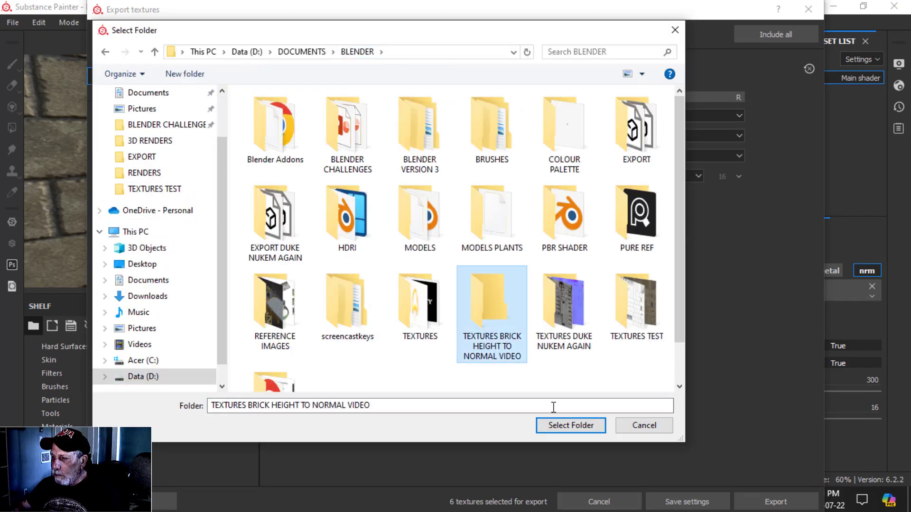
{"action": "left_click", "coordinate": [559, 427]}
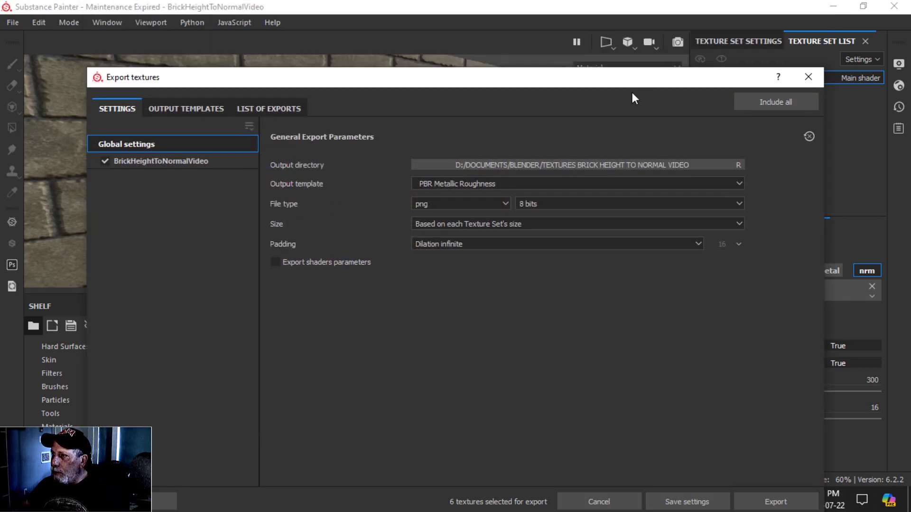
Step: Export the textures and check the exported maps in the output folder
{"action": "left_click", "coordinate": [705, 443]}
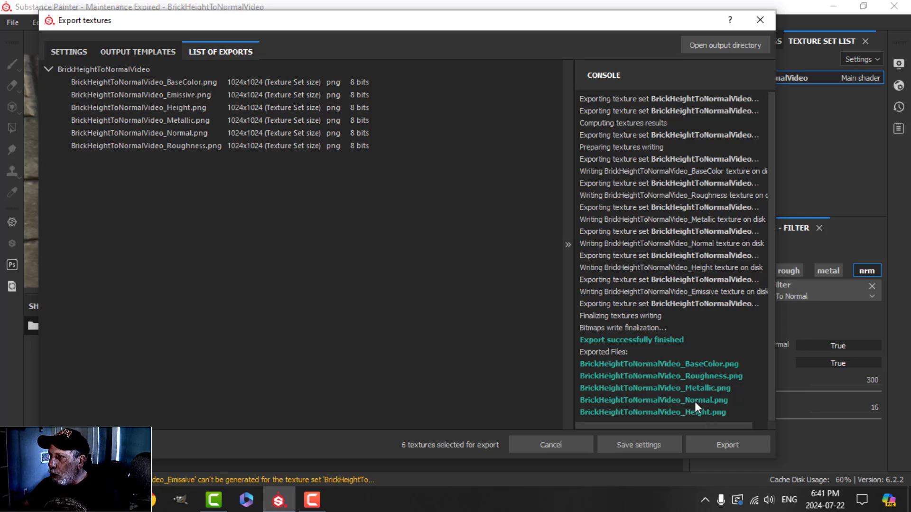
{"action": "left_click", "coordinate": [760, 20]}
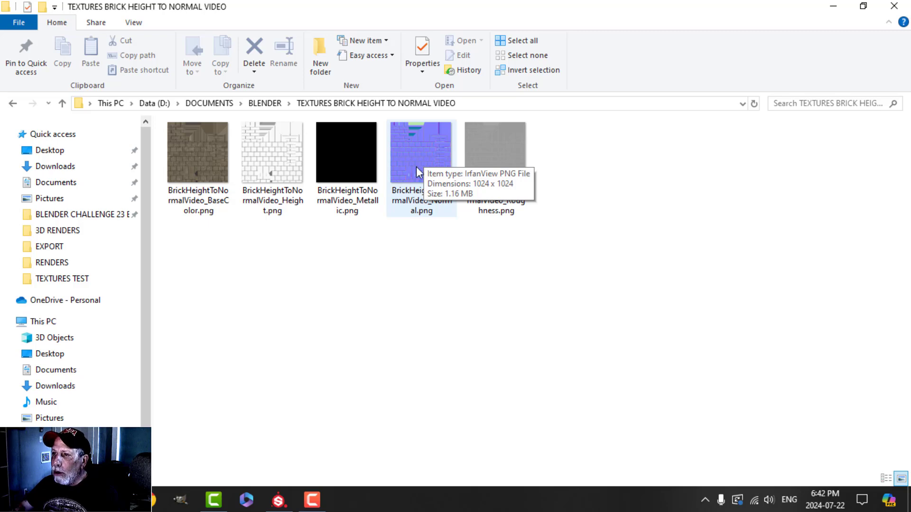
{"action": "left_click", "coordinate": [833, 6]}
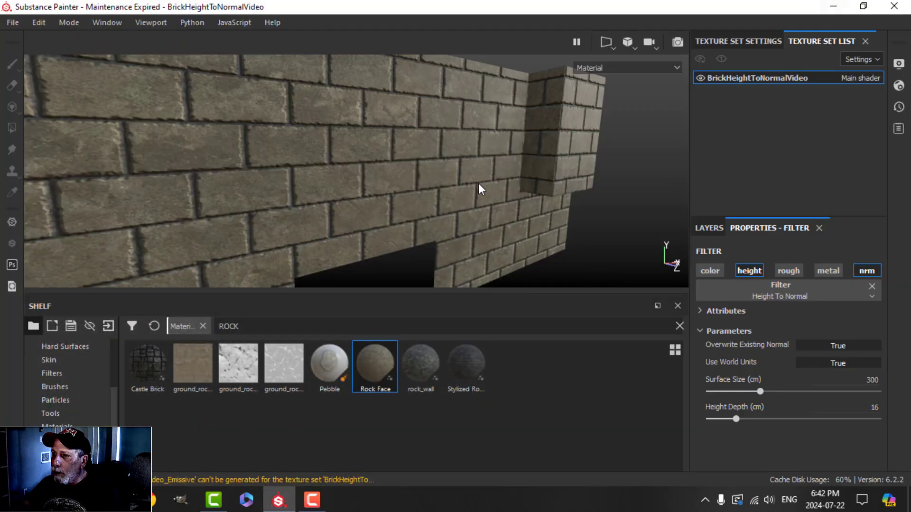
Step: Add BrickHeightToNormalVideo_Normal.png from the TEXTURES BRICK HEIGHT TO NORMAL VIDEO folder as a resource for import
{"action": "left_click", "coordinate": [108, 326]}
{"action": "left_click", "coordinate": [520, 68]}
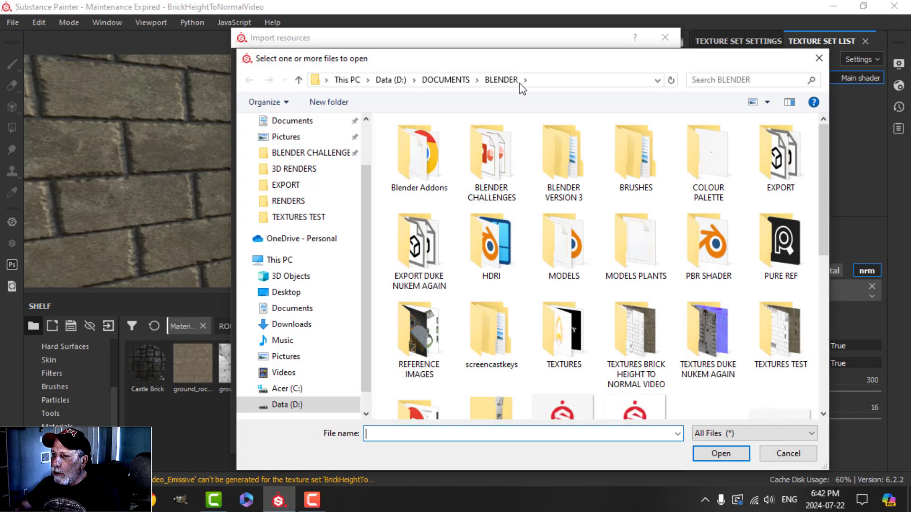
{"action": "left_click", "coordinate": [286, 185]}
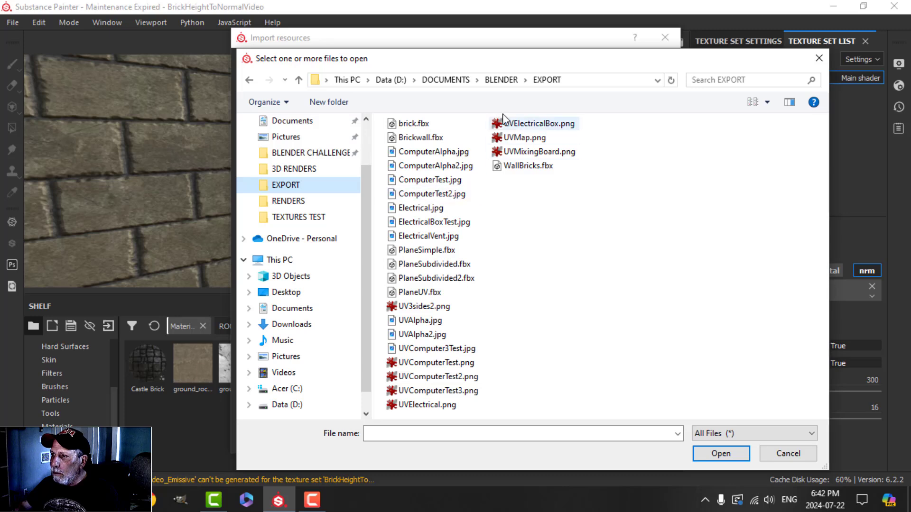
{"action": "left_click", "coordinate": [502, 80]}
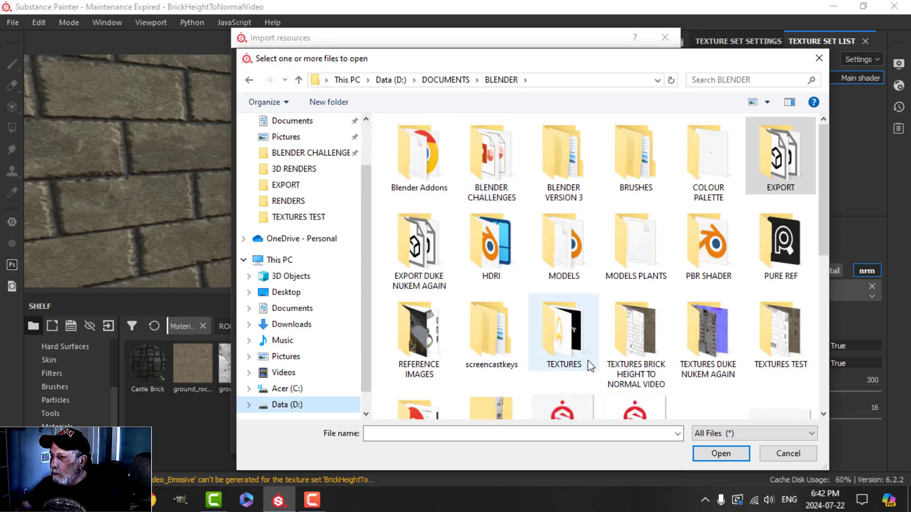
{"action": "double_click", "coordinate": [641, 338]}
{"action": "left_click", "coordinate": [645, 187]}
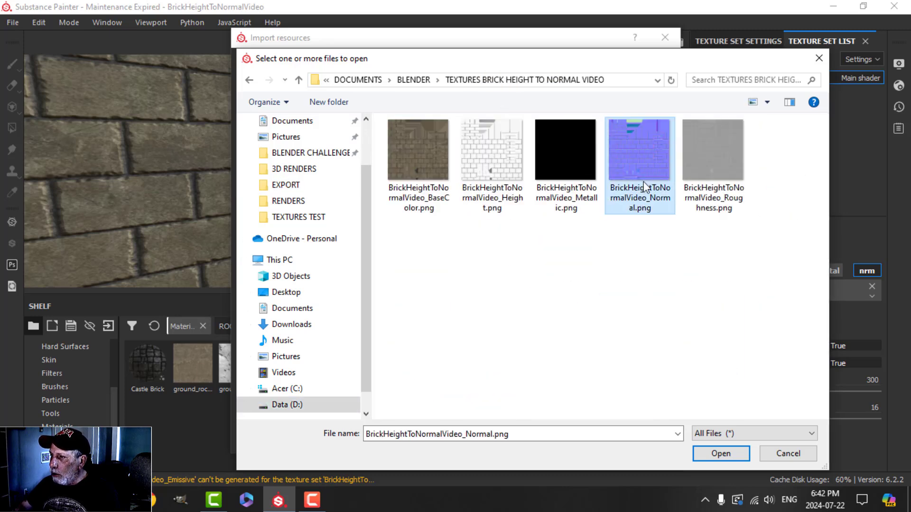
{"action": "left_click", "coordinate": [719, 453]}
Step: Import the normal map as a texture into the current session and assign it as the Normal mesh map of the texture set
{"action": "left_click", "coordinate": [622, 112]}
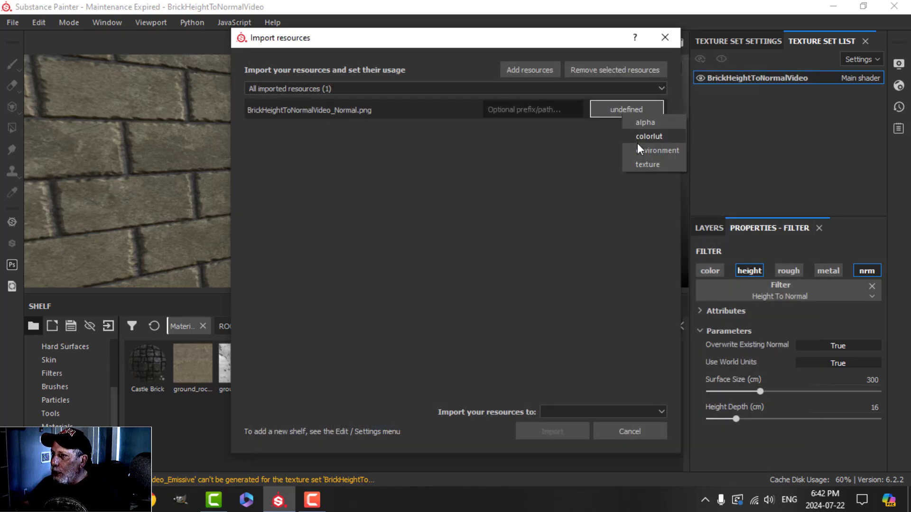
{"action": "left_click", "coordinate": [639, 165]}
{"action": "left_click", "coordinate": [626, 409]}
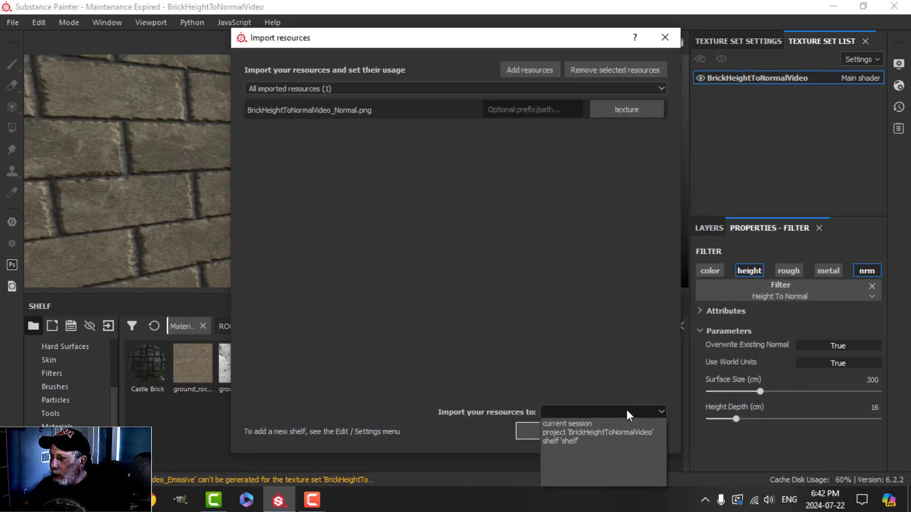
{"action": "left_click", "coordinate": [589, 421]}
{"action": "left_click", "coordinate": [558, 427]}
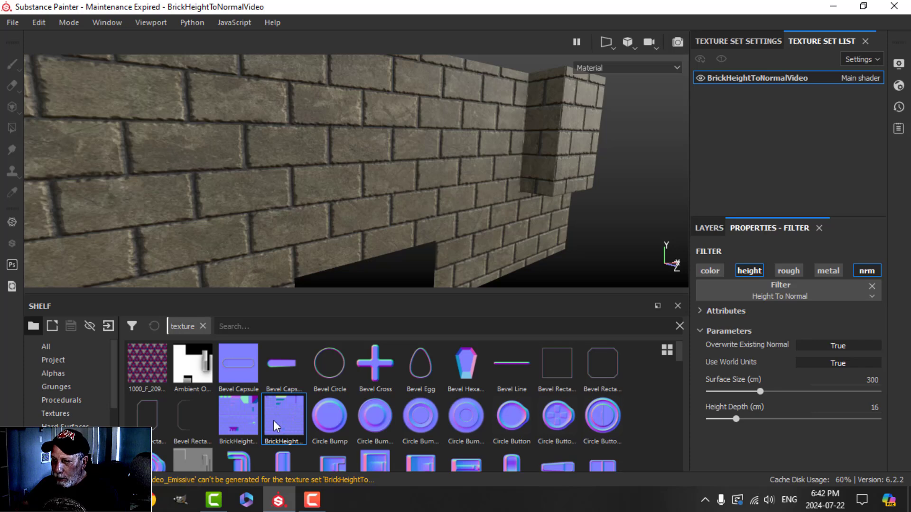
{"action": "left_click", "coordinate": [742, 45]}
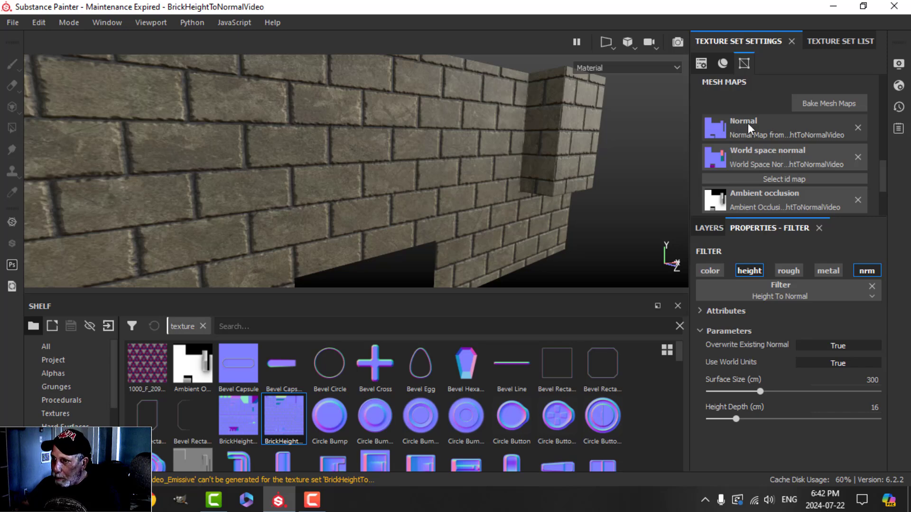
{"action": "left_click_drag", "start_coordinate": [292, 415], "coordinate": [758, 126]}
Step: Turn off the height channel in the BRICKS fill's material, comparing the wall with and without it
{"action": "left_click", "coordinate": [709, 229]}
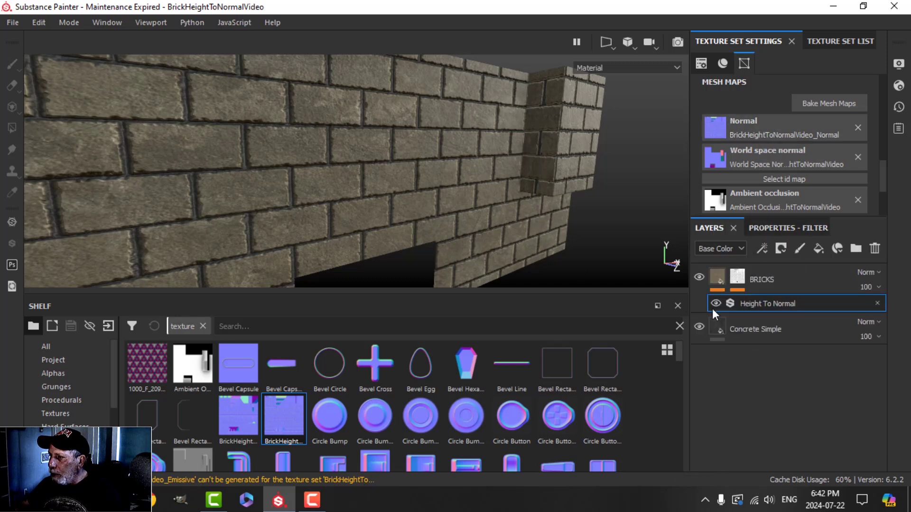
{"action": "left_click", "coordinate": [717, 279]}
{"action": "left_click", "coordinate": [784, 231]}
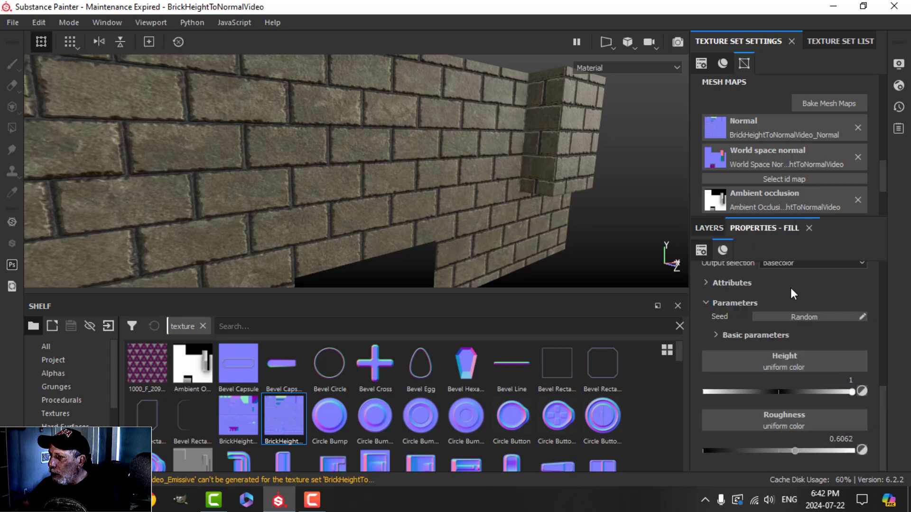
{"action": "scroll", "coordinate": [773, 346], "scroll_direction": "up", "scroll_amount": 3}
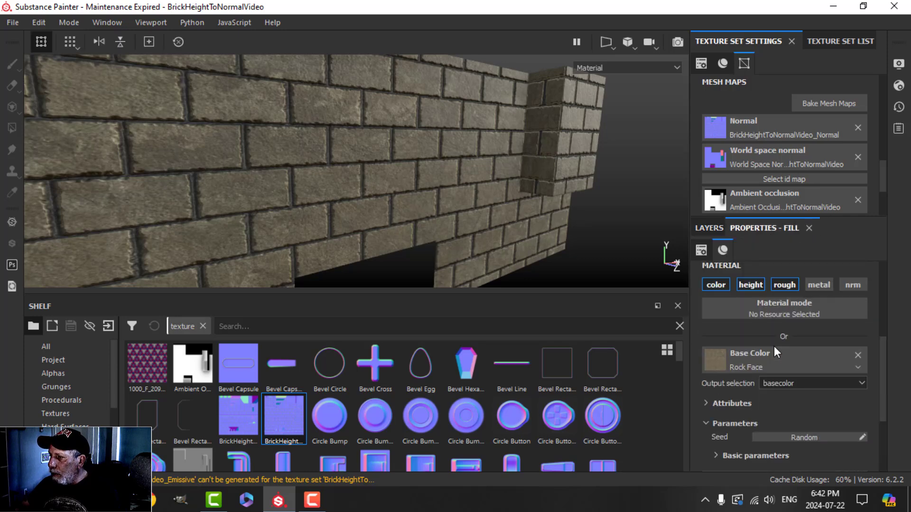
{"action": "left_click", "coordinate": [753, 284]}
{"action": "left_click", "coordinate": [753, 284]}
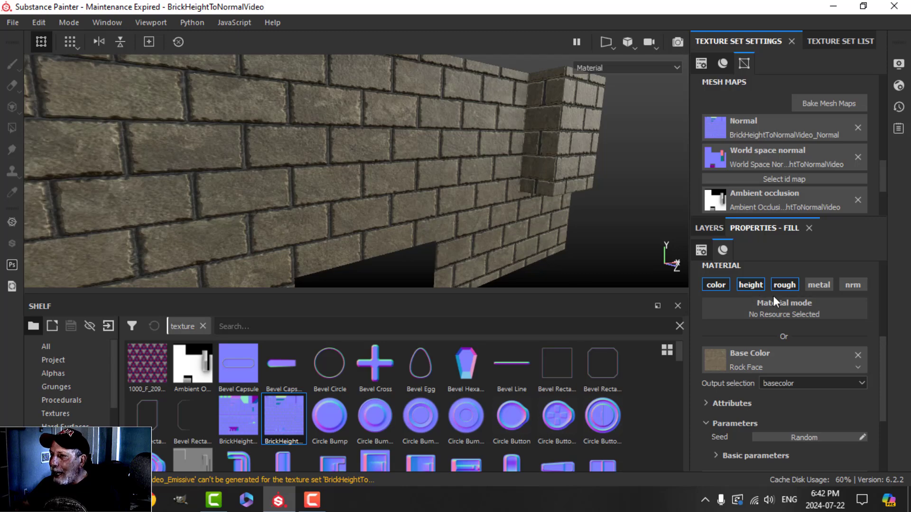
{"action": "left_click_drag", "start_coordinate": [308, 201], "coordinate": [357, 205], "text": "alt"}
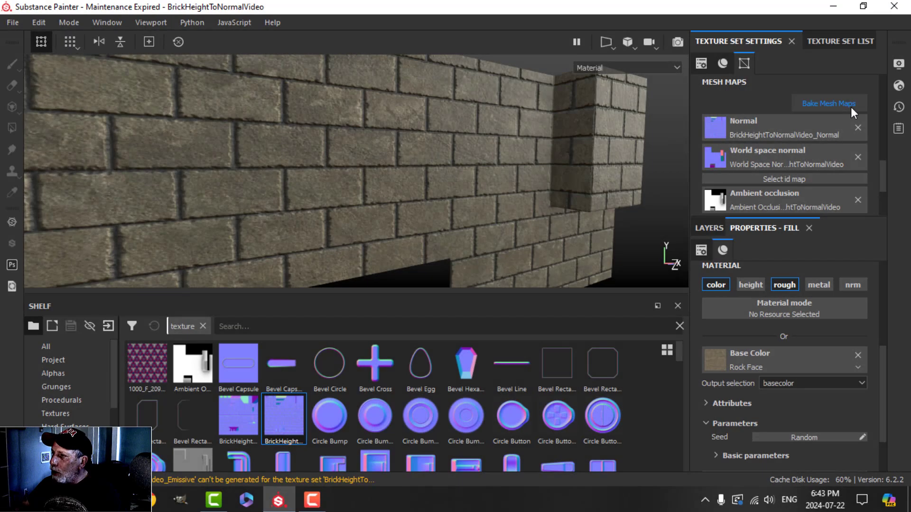
Step: Bake the mesh maps again with the Normal map excluded
{"action": "left_click", "coordinate": [840, 102]}
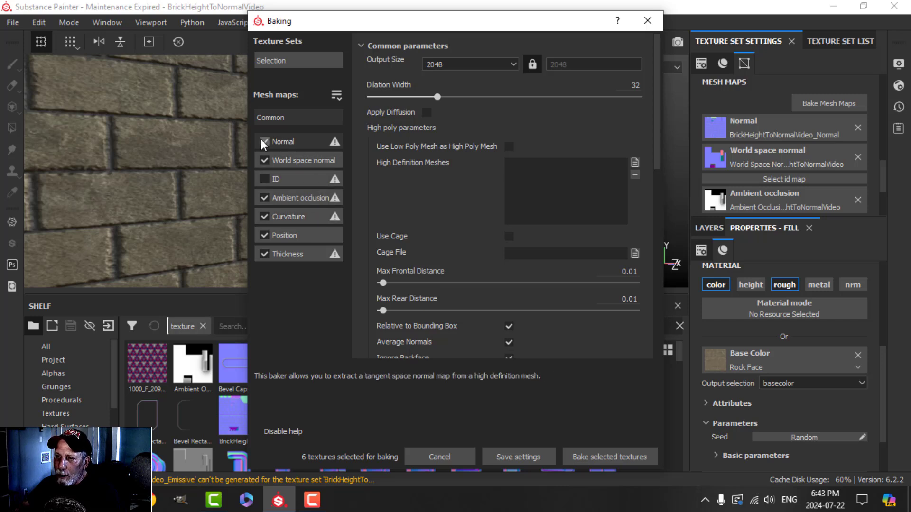
{"action": "left_click", "coordinate": [262, 141]}
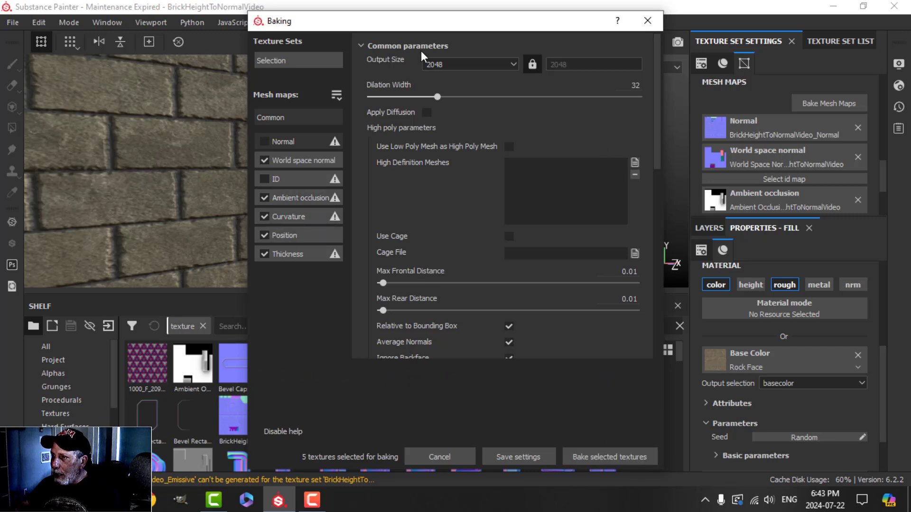
{"action": "left_click", "coordinate": [613, 456]}
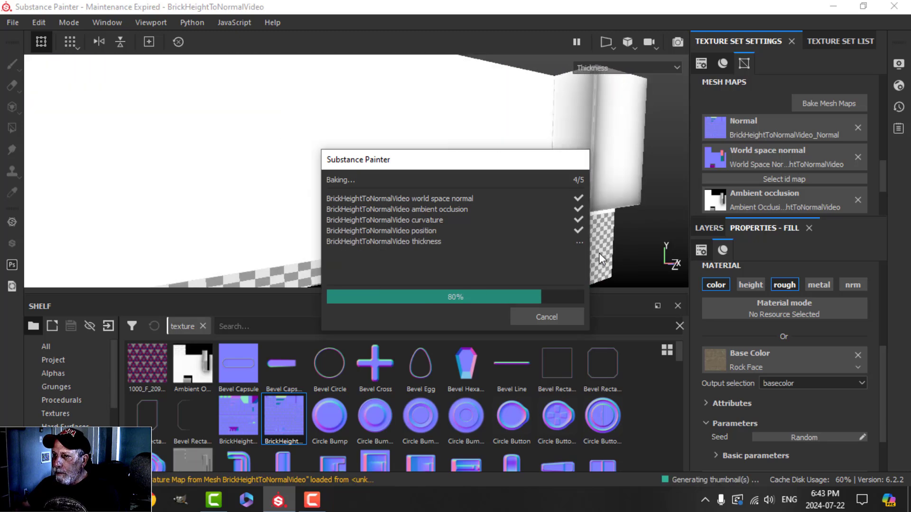
Step: Close the completed mesh map bake and turn the height channel back on in the BRICKS fill's material
{"action": "left_click", "coordinate": [524, 316]}
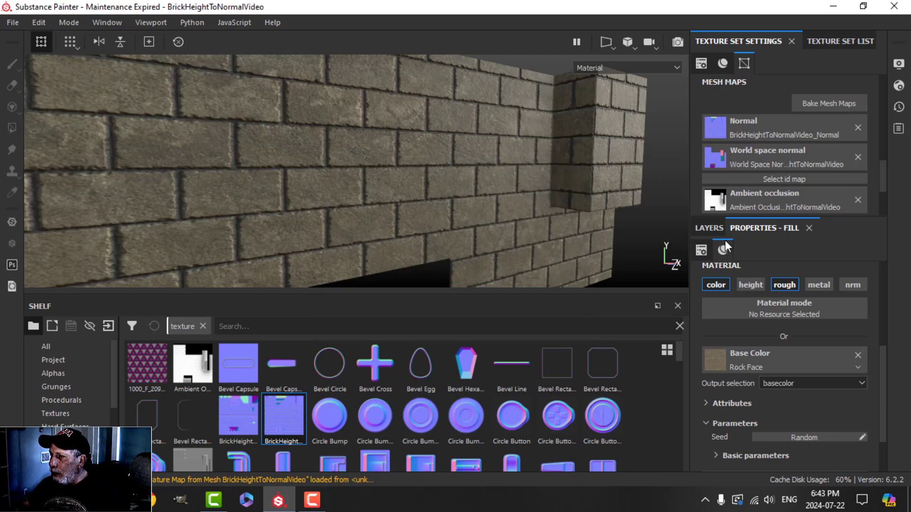
{"action": "left_click", "coordinate": [716, 229]}
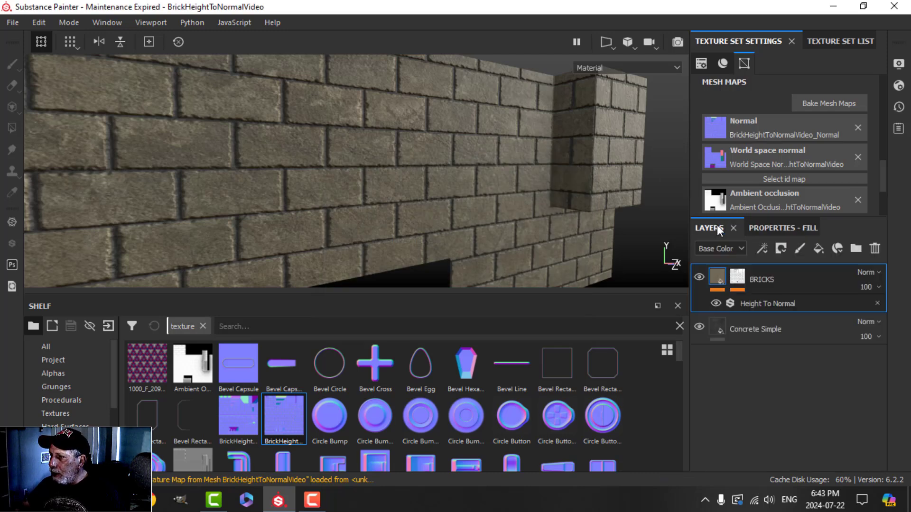
{"action": "left_click", "coordinate": [769, 228]}
{"action": "left_click", "coordinate": [749, 285]}
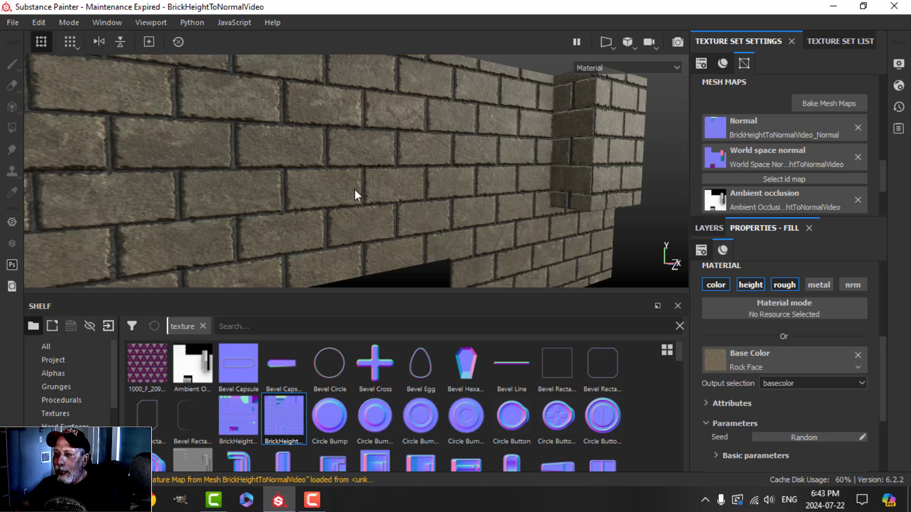
{"action": "mouse_move", "coordinate": [356, 192]}
{"action": "left_mouse_down", "text": "alt"}
{"action": "mouse_move", "coordinate": [370, 183]}
{"action": "mouse_move", "coordinate": [370, 203]}
{"action": "mouse_move", "coordinate": [372, 179]}
{"action": "mouse_move", "coordinate": [359, 179]}
{"action": "mouse_move", "coordinate": [364, 201]}
{"action": "left_mouse_up", "text": "alt"}
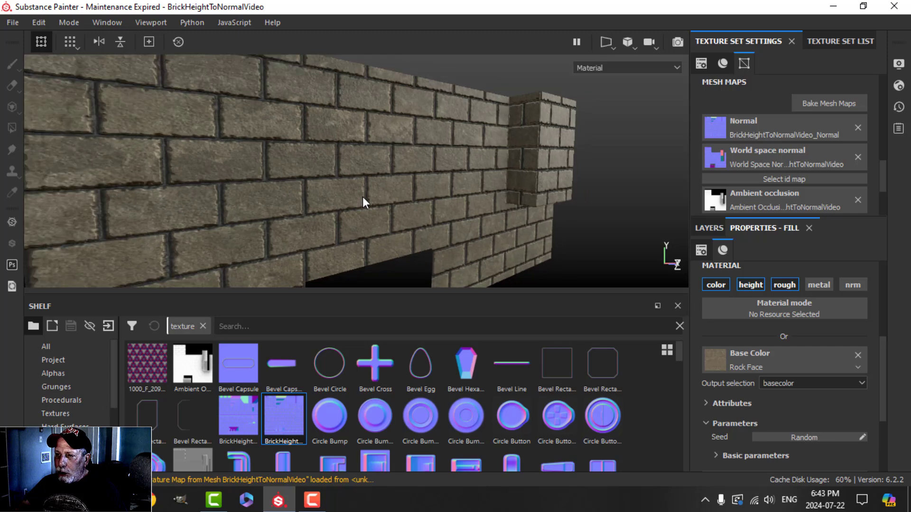
{"action": "middle_click_drag", "start_coordinate": [363, 201], "coordinate": [375, 192], "text": "alt"}
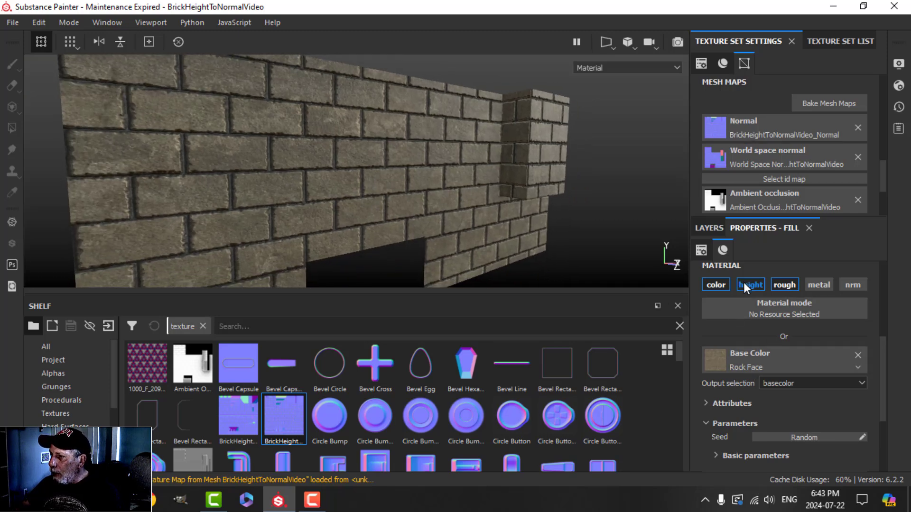
Step: Remove the Height To Normal filter from the BRICKS layer
{"action": "left_click", "coordinate": [711, 230]}
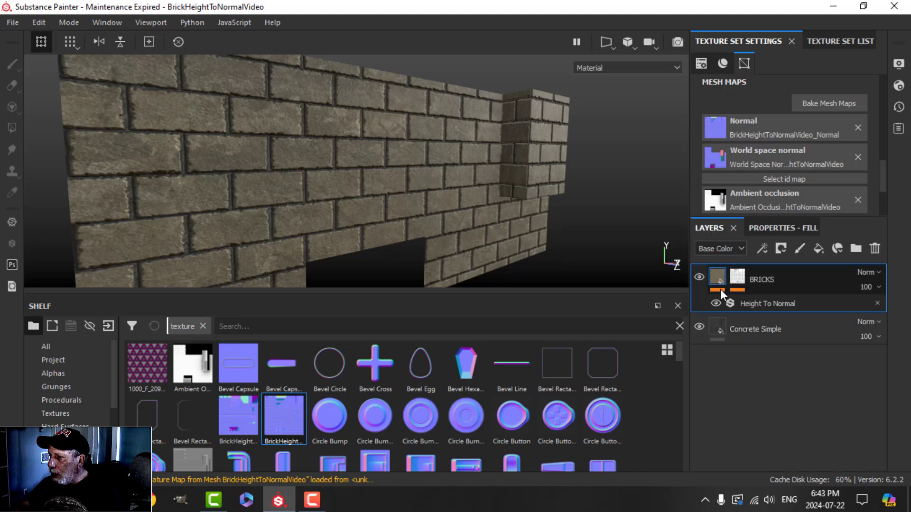
{"action": "left_click", "coordinate": [876, 303]}
{"action": "left_click_drag", "start_coordinate": [379, 132], "coordinate": [376, 134], "text": "alt"}
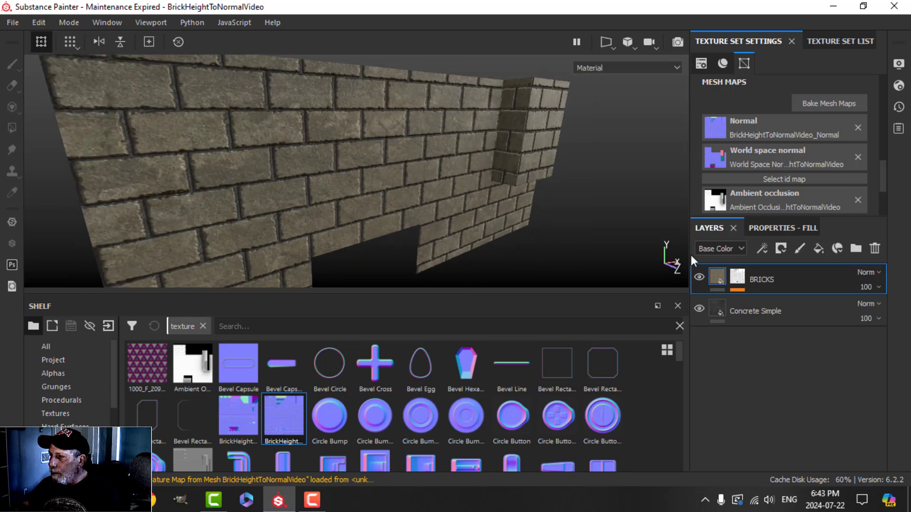
Step: Add a fill layer above BRICKS with only the color channel active and give it a black mask
{"action": "left_click", "coordinate": [821, 247]}
{"action": "left_click", "coordinate": [784, 227]}
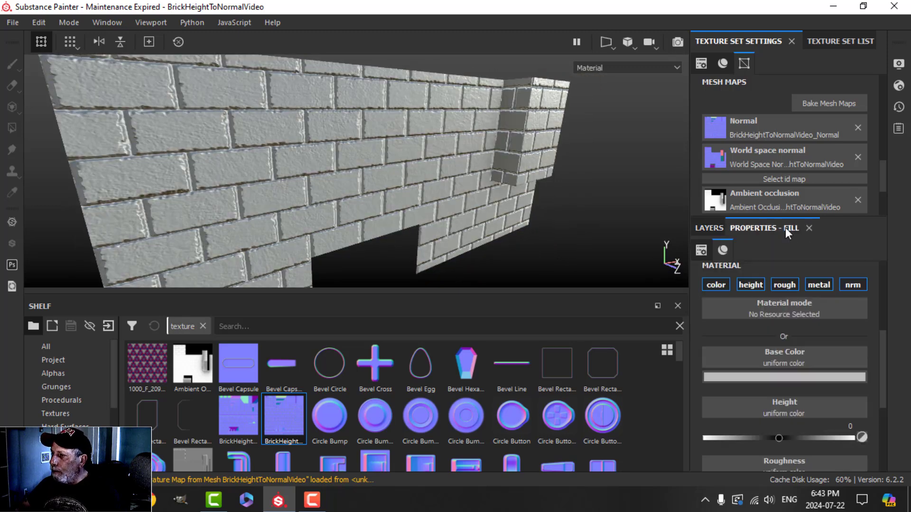
{"action": "double_click", "coordinate": [722, 281]}
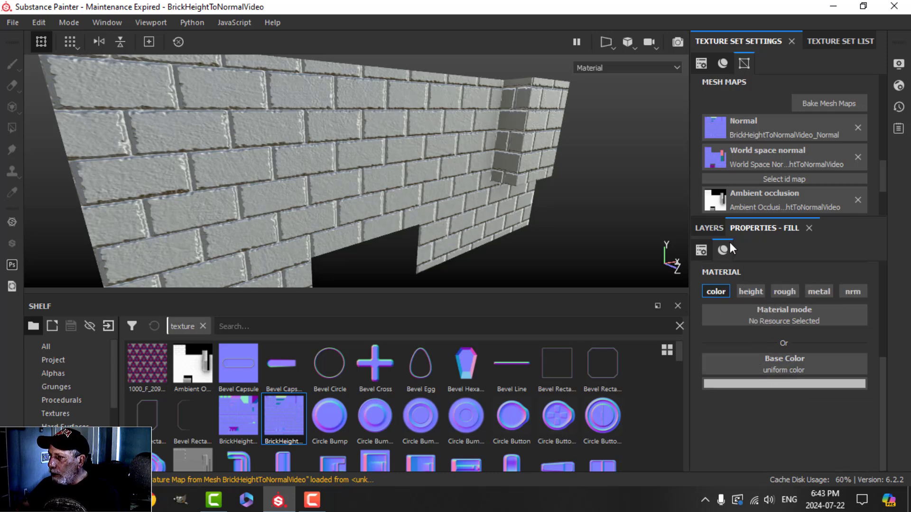
{"action": "left_click", "coordinate": [716, 227]}
{"action": "left_click", "coordinate": [781, 248]}
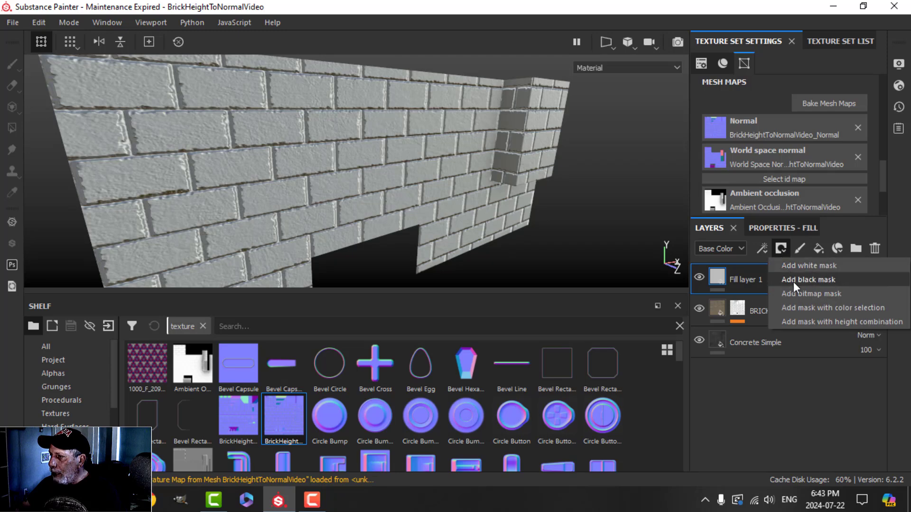
{"action": "left_click", "coordinate": [793, 282]}
Step: Add a Curvature generator to the new fill layer's mask and set its Global Balance to 0.37
{"action": "left_click", "coordinate": [766, 247]}
{"action": "left_click", "coordinate": [783, 265]}
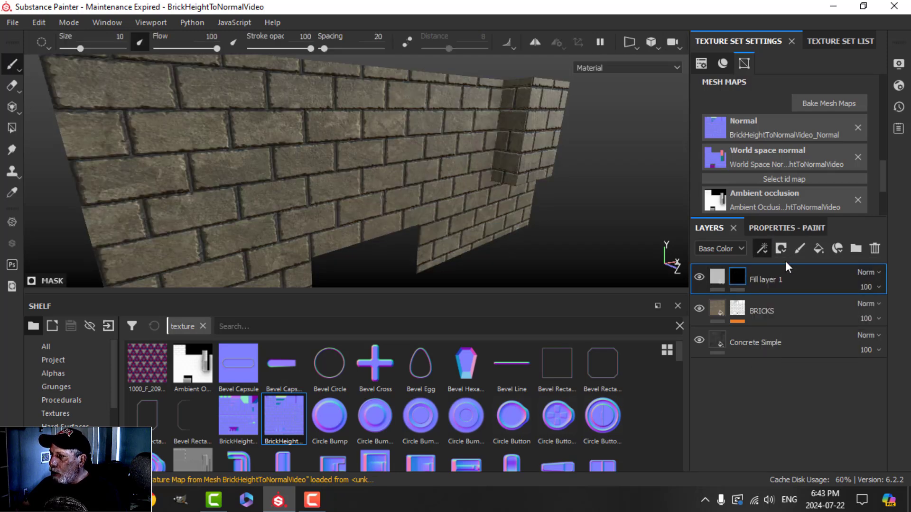
{"action": "left_click", "coordinate": [790, 280]}
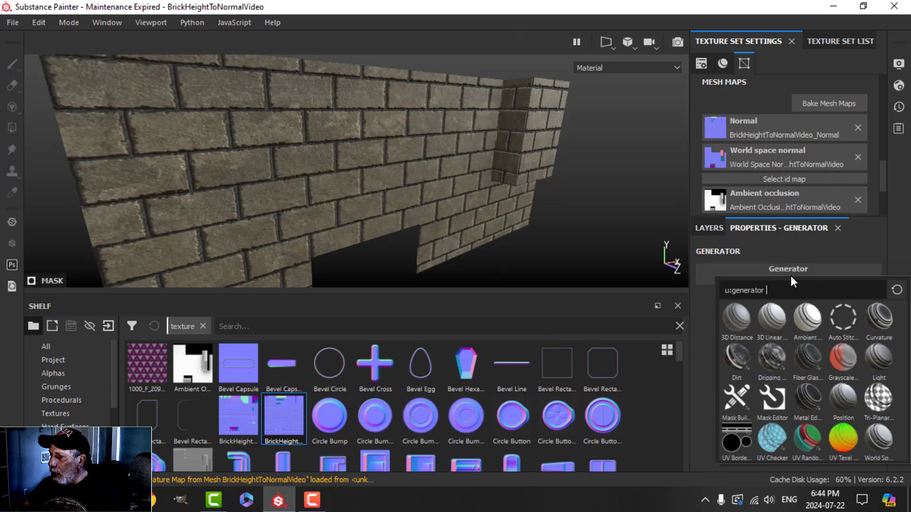
{"action": "left_click", "coordinate": [880, 318]}
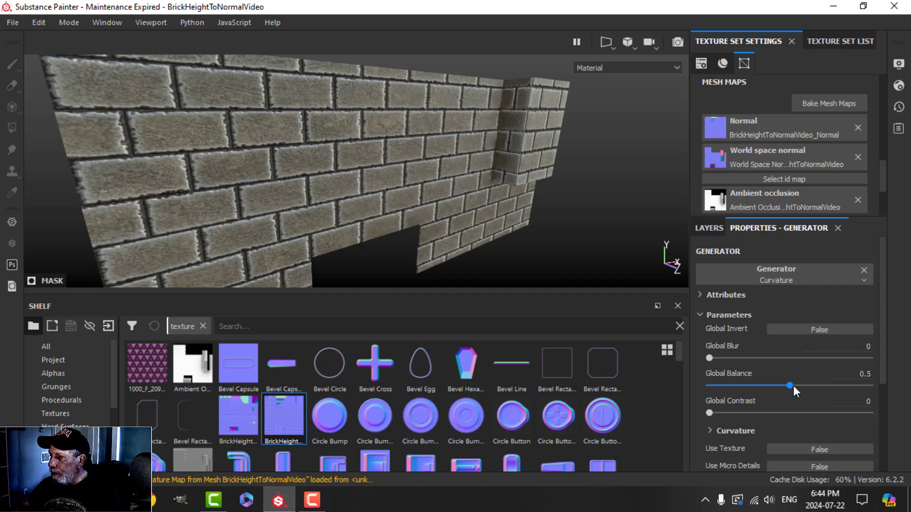
{"action": "left_click_drag", "start_coordinate": [793, 386], "coordinate": [769, 384]}
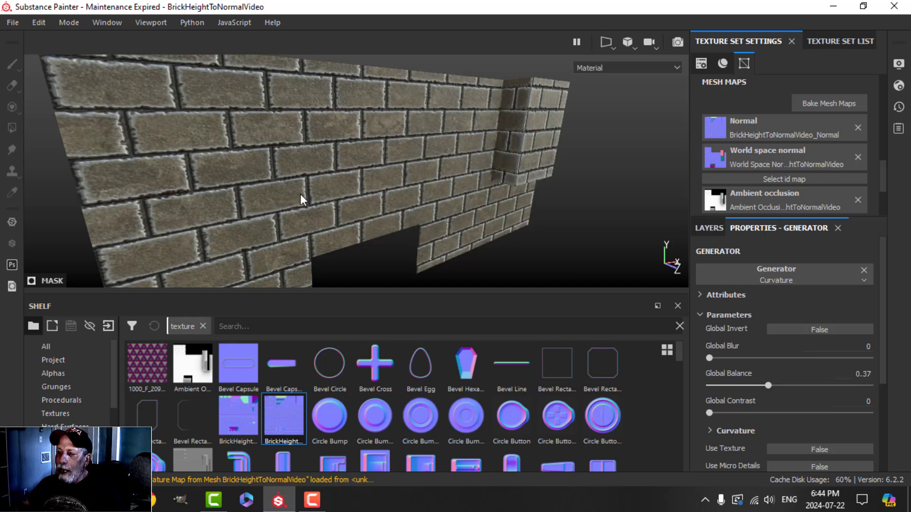
{"action": "left_click_drag", "start_coordinate": [300, 194], "coordinate": [299, 206], "text": "alt"}
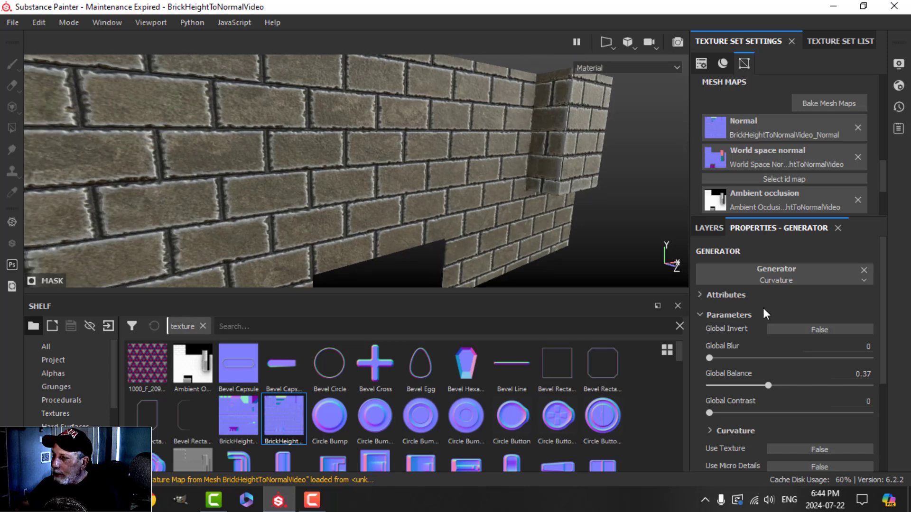
Step: Set the masked fill layer's base color to brown with RGB 0.290, 0.209, 0.099
{"action": "left_click", "coordinate": [709, 228]}
{"action": "left_click", "coordinate": [746, 271]}
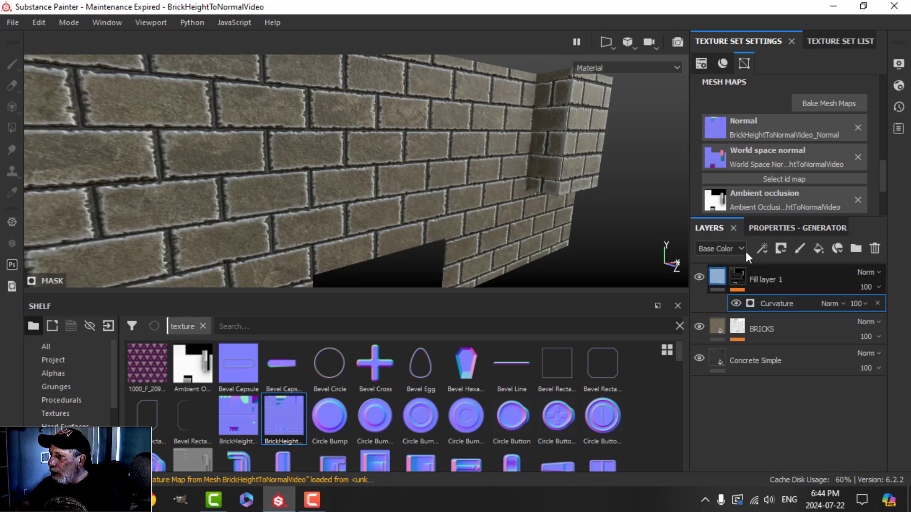
{"action": "left_click", "coordinate": [773, 229]}
{"action": "left_click", "coordinate": [796, 401]}
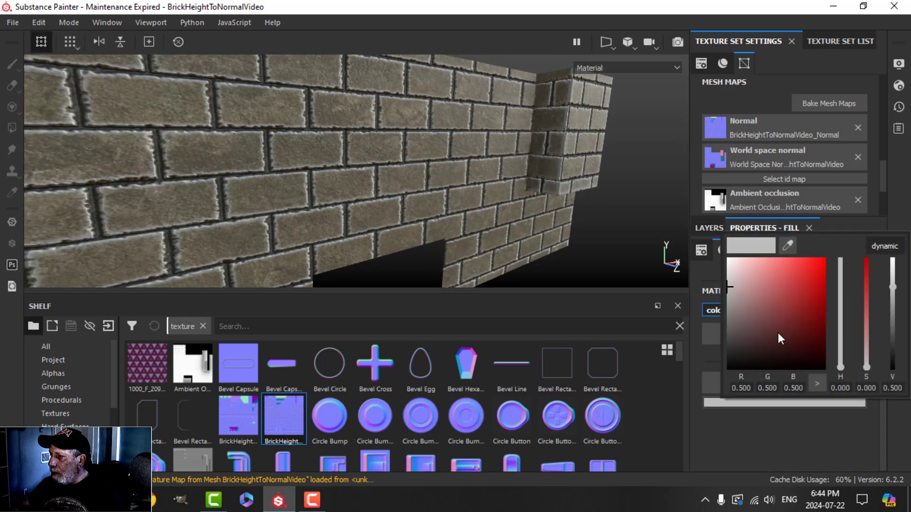
{"action": "left_click_drag", "start_coordinate": [841, 367], "coordinate": [837, 359]}
{"action": "left_click_drag", "start_coordinate": [761, 308], "coordinate": [764, 305]}
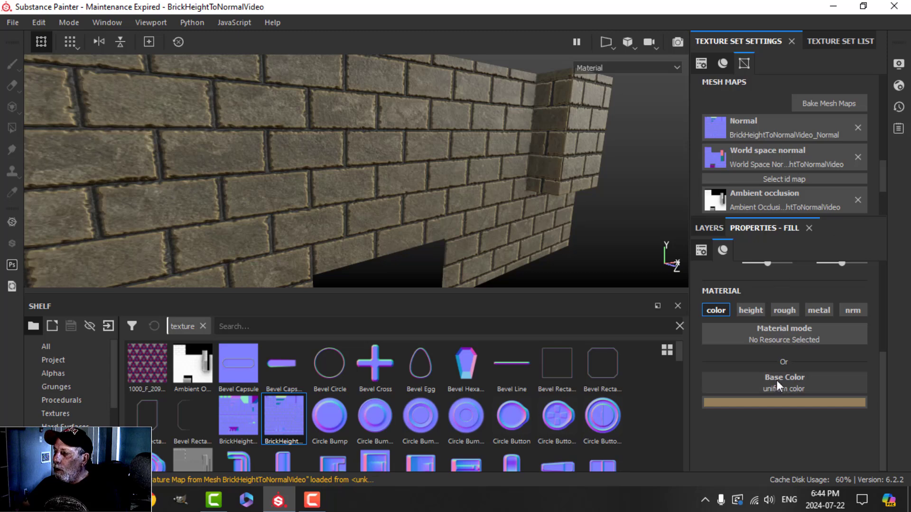
Step: Set the masked fill layer's base color to green with RGB 0.048, 0.346, 0.116
{"action": "left_click", "coordinate": [796, 402]}
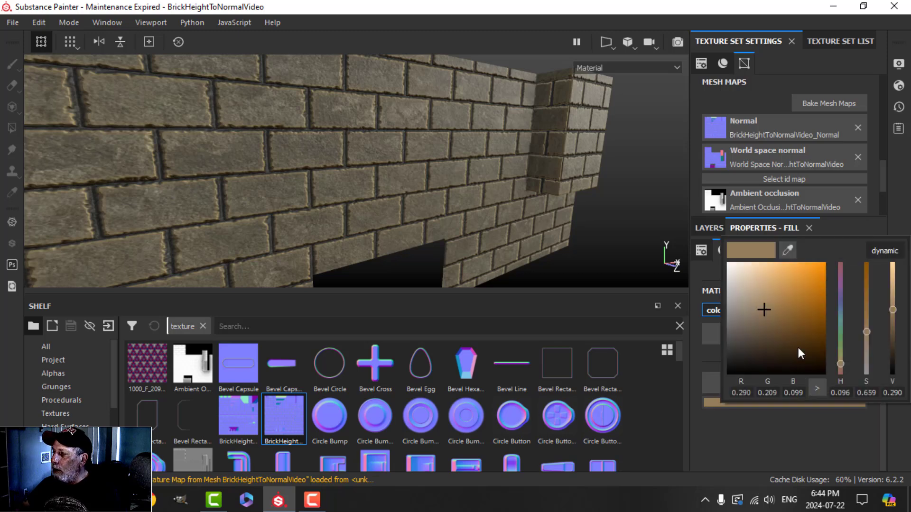
{"action": "left_click", "coordinate": [839, 334]}
{"action": "left_click_drag", "start_coordinate": [792, 300], "coordinate": [784, 305]}
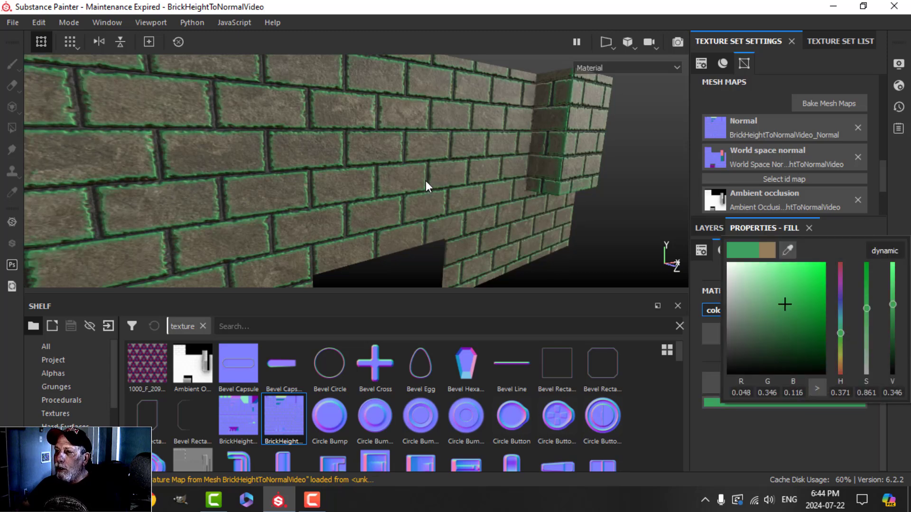
Step: Examine the green curvature edges on the brick wall from several angles and distances, along with the layer stack
{"action": "left_click_drag", "start_coordinate": [426, 181], "coordinate": [380, 152], "text": "alt"}
{"action": "middle_click_drag", "start_coordinate": [398, 171], "coordinate": [464, 157], "text": "alt"}
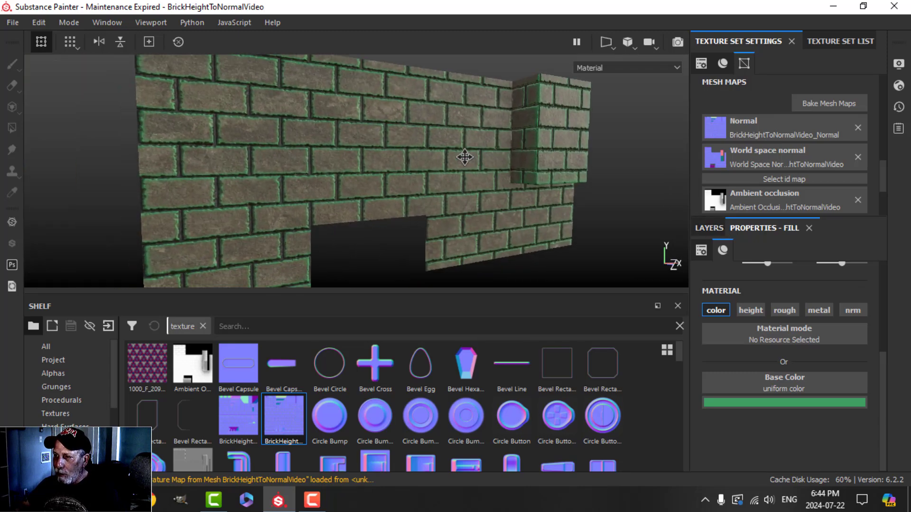
{"action": "scroll", "coordinate": [370, 160], "scroll_direction": "up", "scroll_amount": 6}
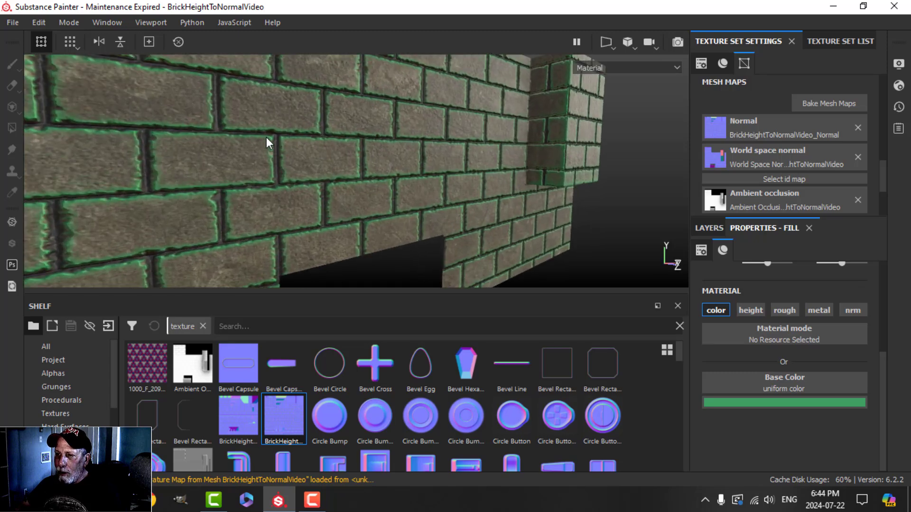
{"action": "scroll", "coordinate": [311, 175], "scroll_direction": "down", "scroll_amount": 3}
{"action": "left_click_drag", "start_coordinate": [311, 175], "coordinate": [346, 183], "text": "alt"}
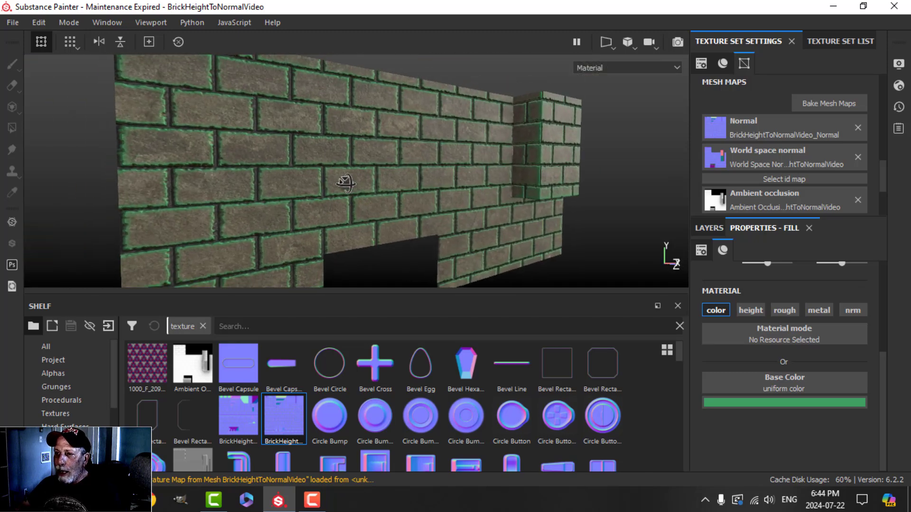
{"action": "left_click", "coordinate": [48, 373]}
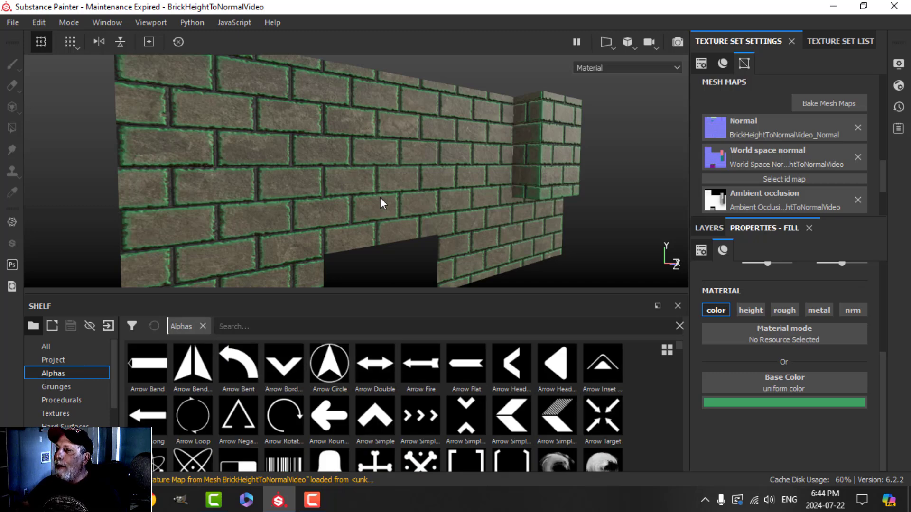
{"action": "left_click", "coordinate": [709, 228]}
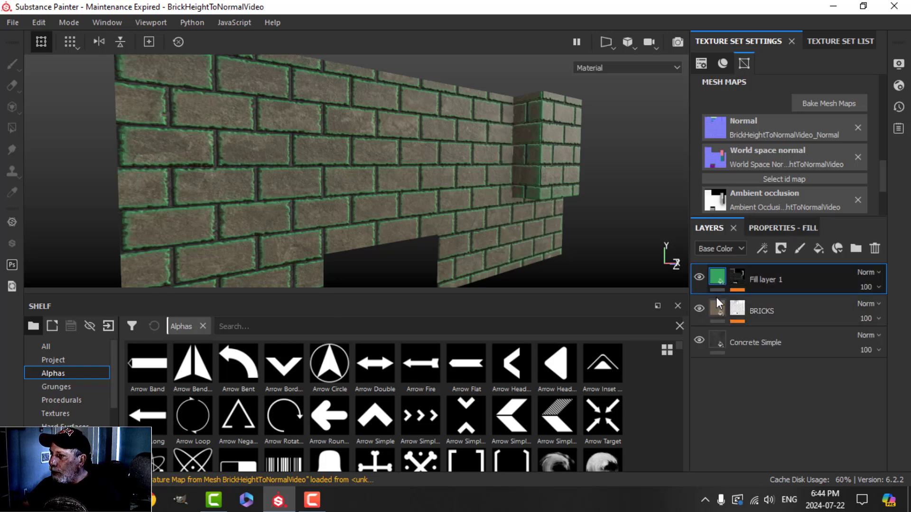
{"action": "mouse_move", "coordinate": [715, 309]}
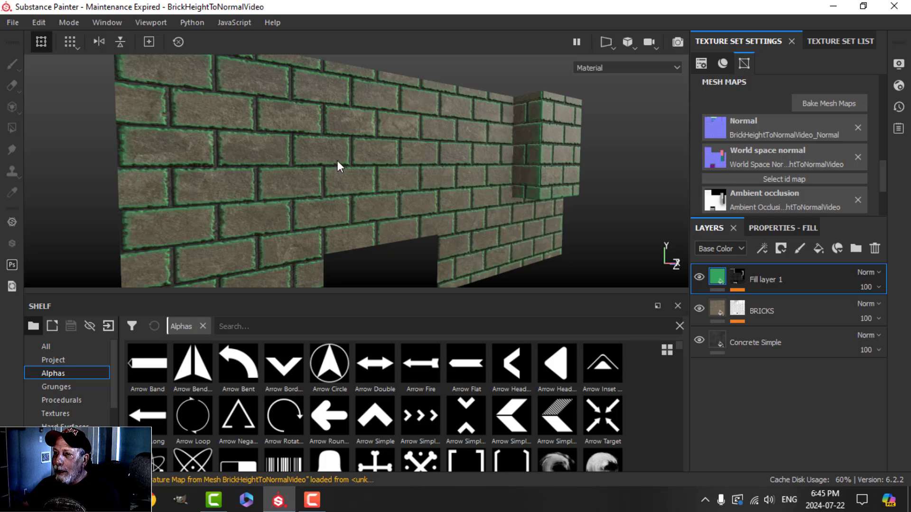
{"action": "left_click_drag", "start_coordinate": [337, 160], "coordinate": [370, 170], "text": "alt"}
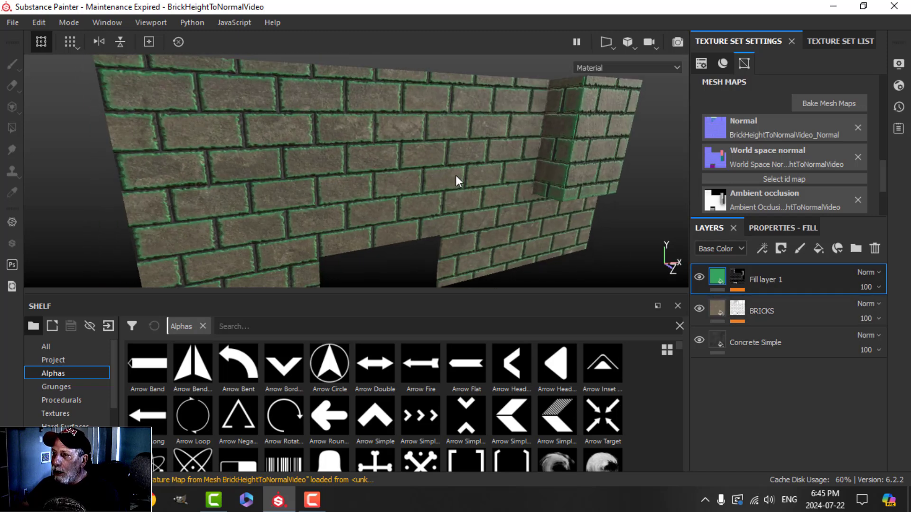
{"action": "scroll", "coordinate": [455, 179], "scroll_direction": "down", "scroll_amount": 5}
{"action": "left_click_drag", "start_coordinate": [433, 167], "coordinate": [407, 153], "text": "alt"}
{"action": "scroll", "coordinate": [427, 179], "scroll_direction": "up", "scroll_amount": 2}
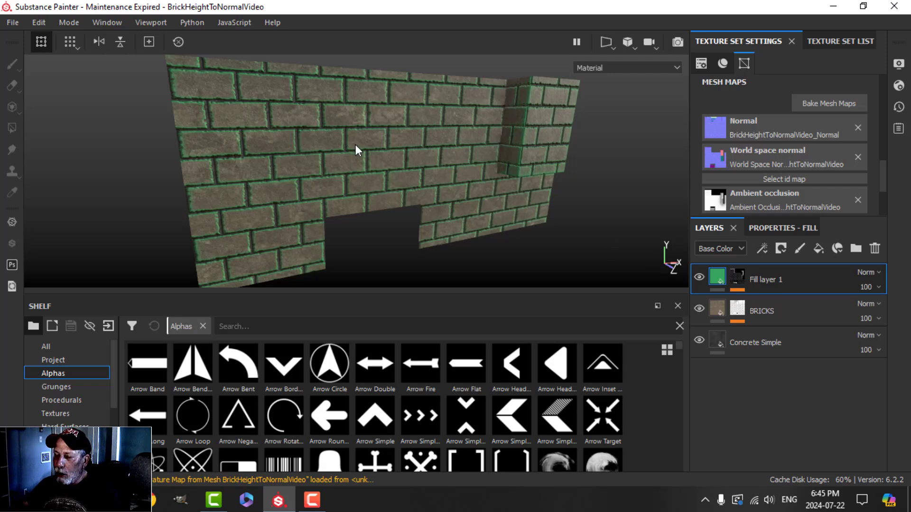
{"action": "mouse_move", "coordinate": [357, 150]}
{"action": "left_mouse_down", "text": "alt"}
{"action": "mouse_move", "coordinate": [339, 159]}
{"action": "mouse_move", "coordinate": [348, 158]}
{"action": "left_mouse_up", "text": "alt"}
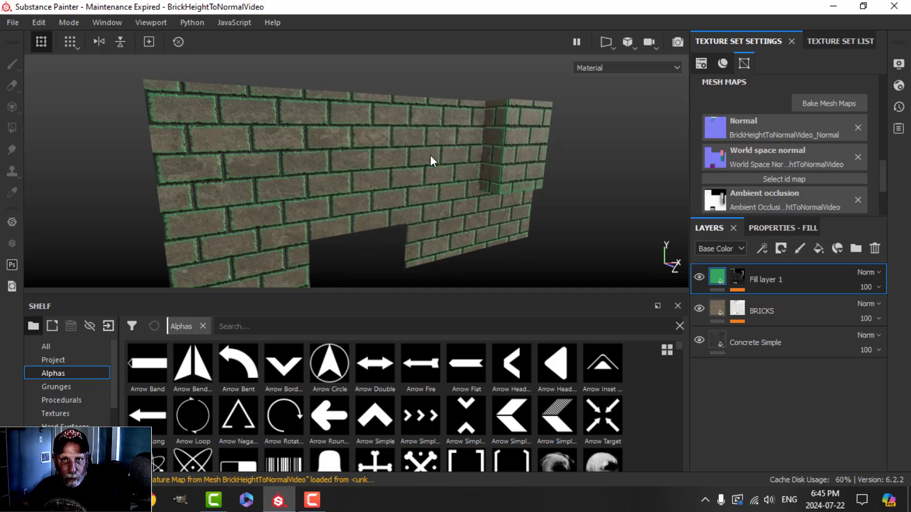